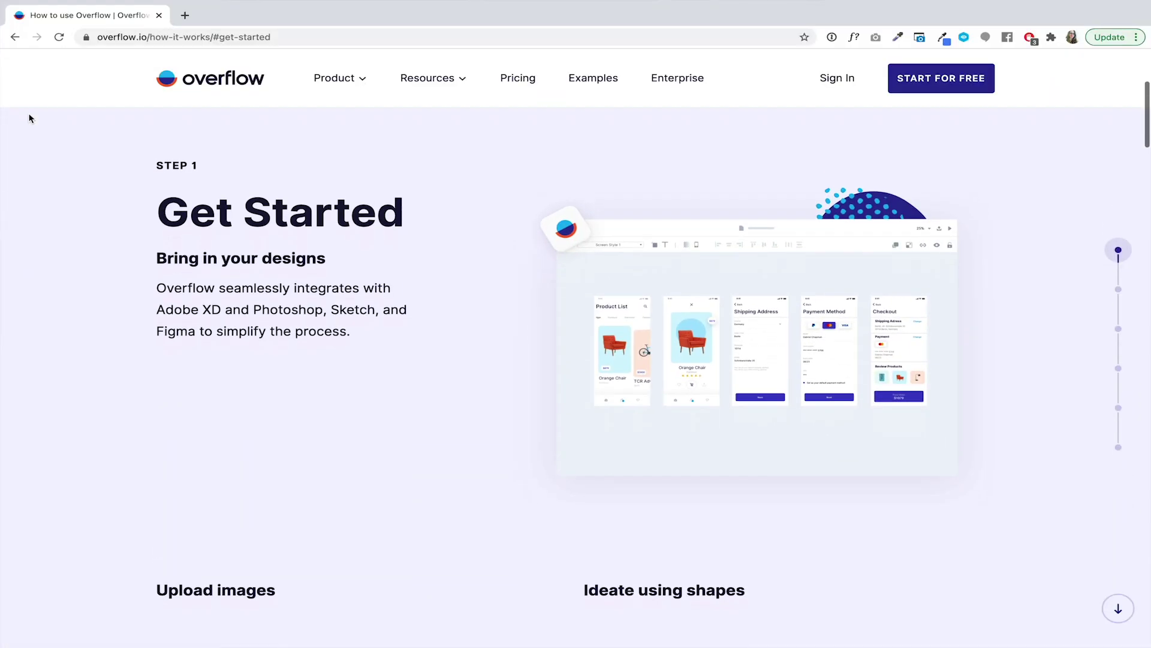
# Step: Move across the onboarding screens to the Bluetooth flow and play the diagram as a prototype
pyautogui.scroll(-8, 29, 118)
pyautogui.scroll(-10, 29, 118)
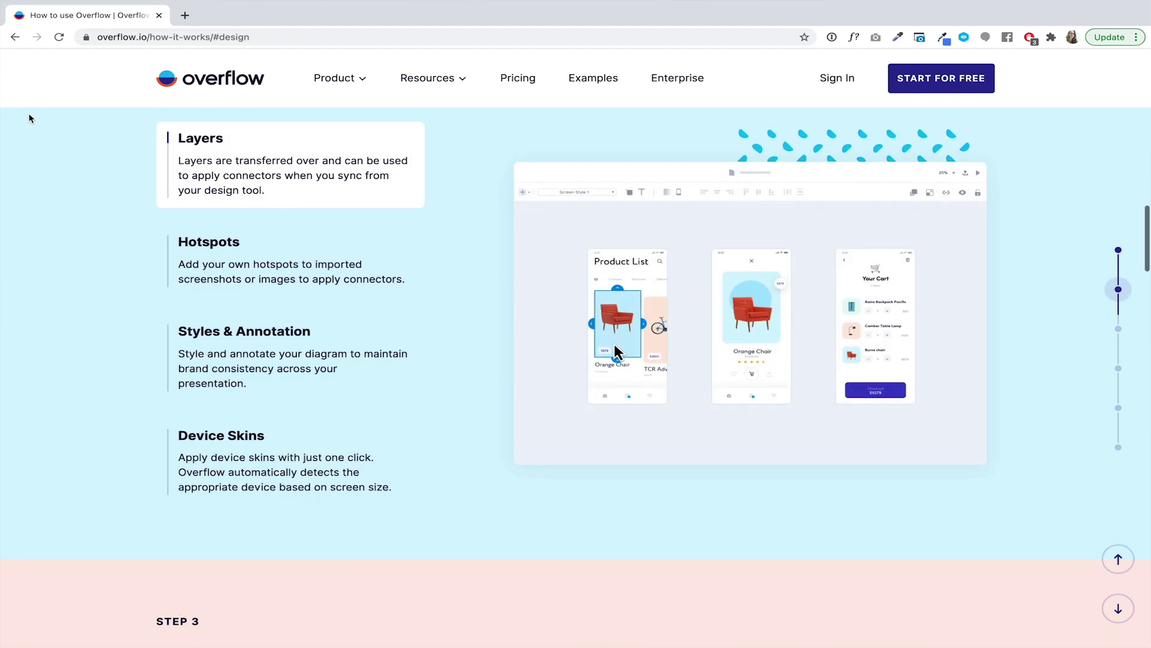
pyautogui.scroll(-1, 29, 119)
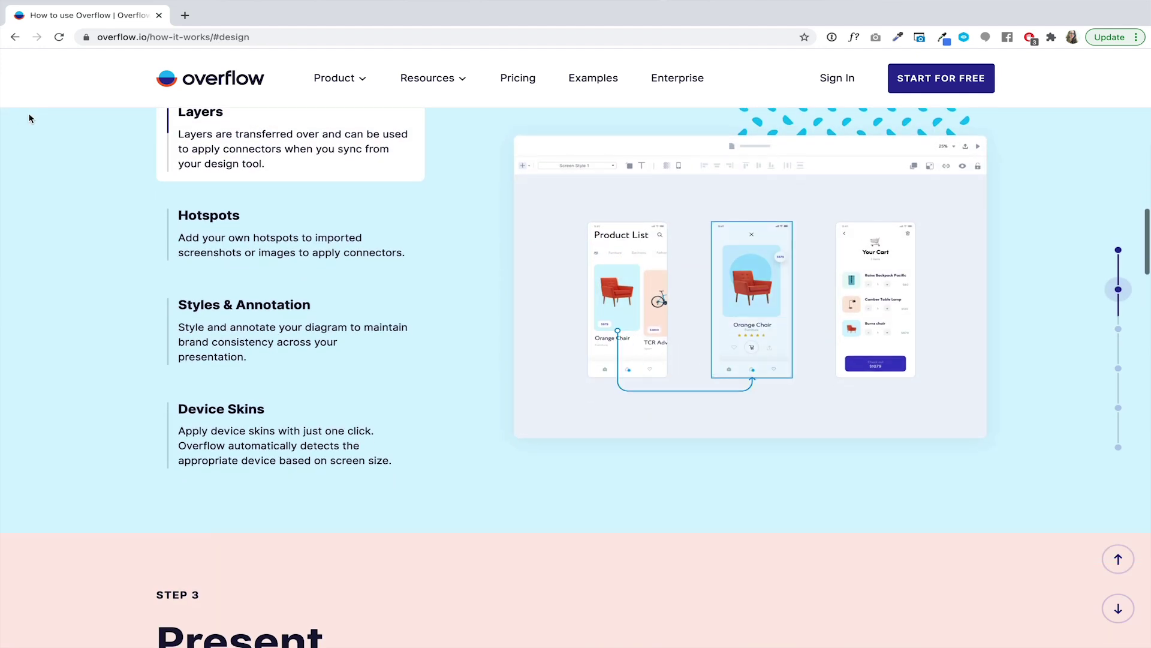
pyautogui.scroll(-10, 28, 118)
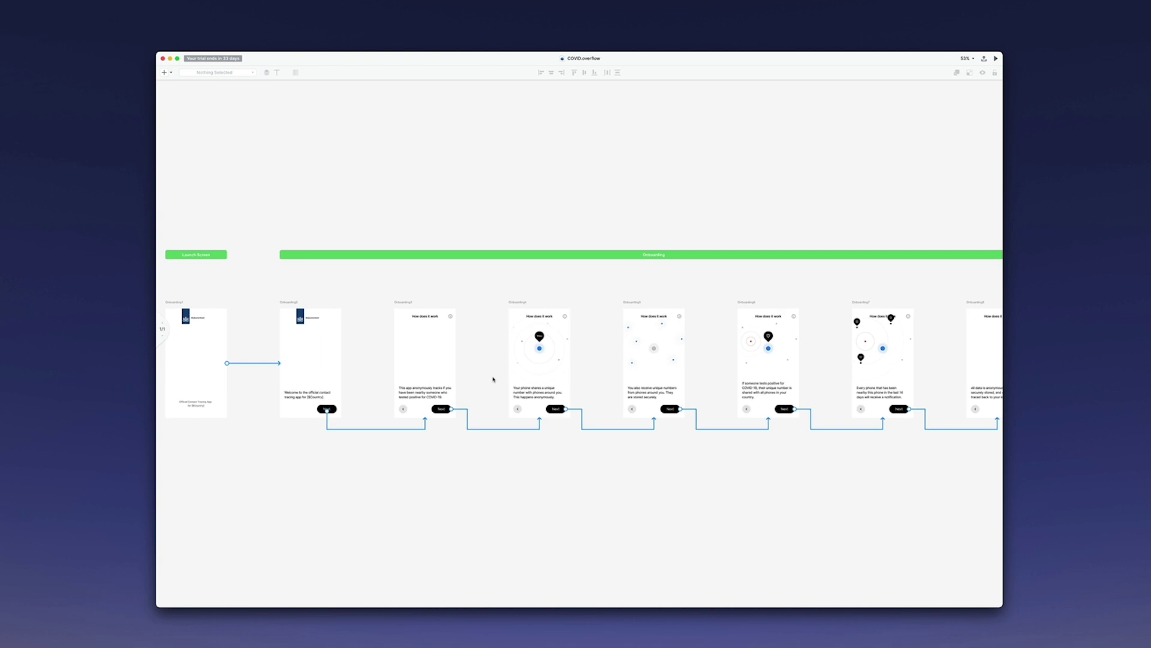
pyautogui.scroll(5, 493, 379)
pyautogui.hscroll(10, 360, 359)
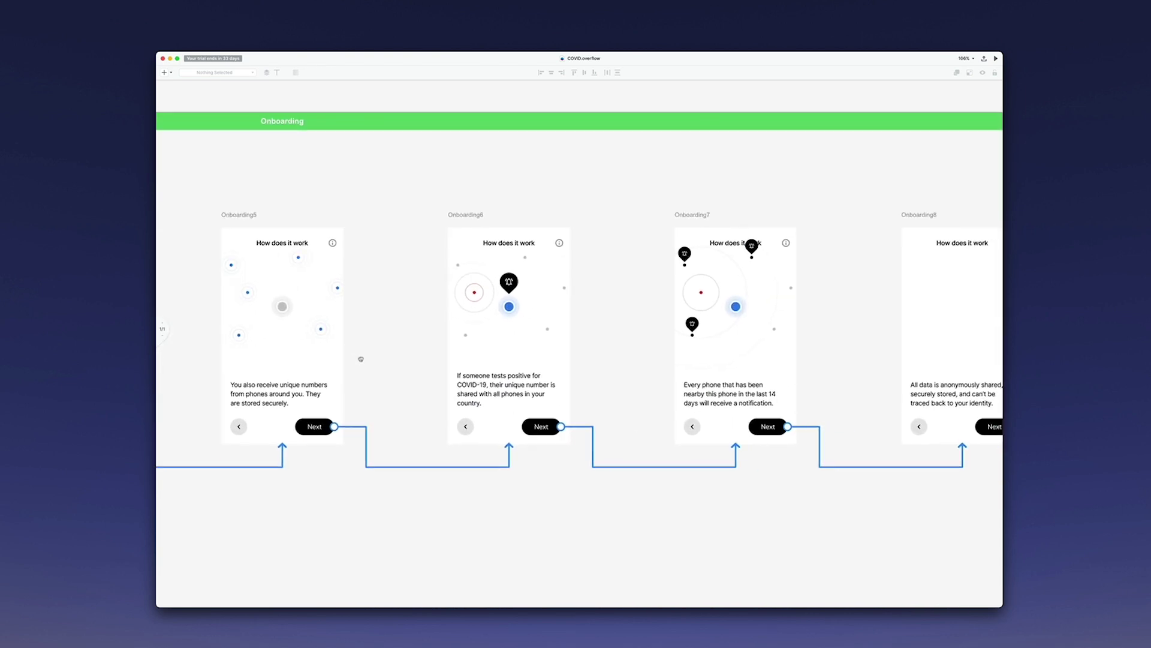
pyautogui.hscroll(10, 664, 367)
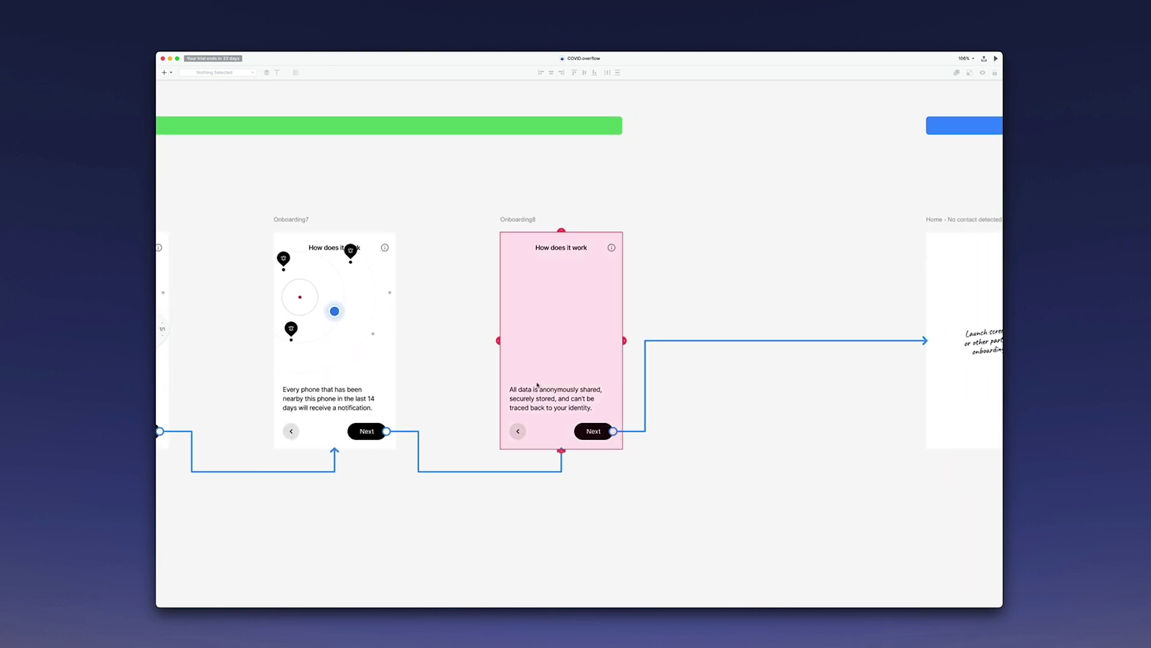
pyautogui.scroll(-5, 537, 384)
pyautogui.moveTo(792, 414); pyautogui.dragTo(420, 373)
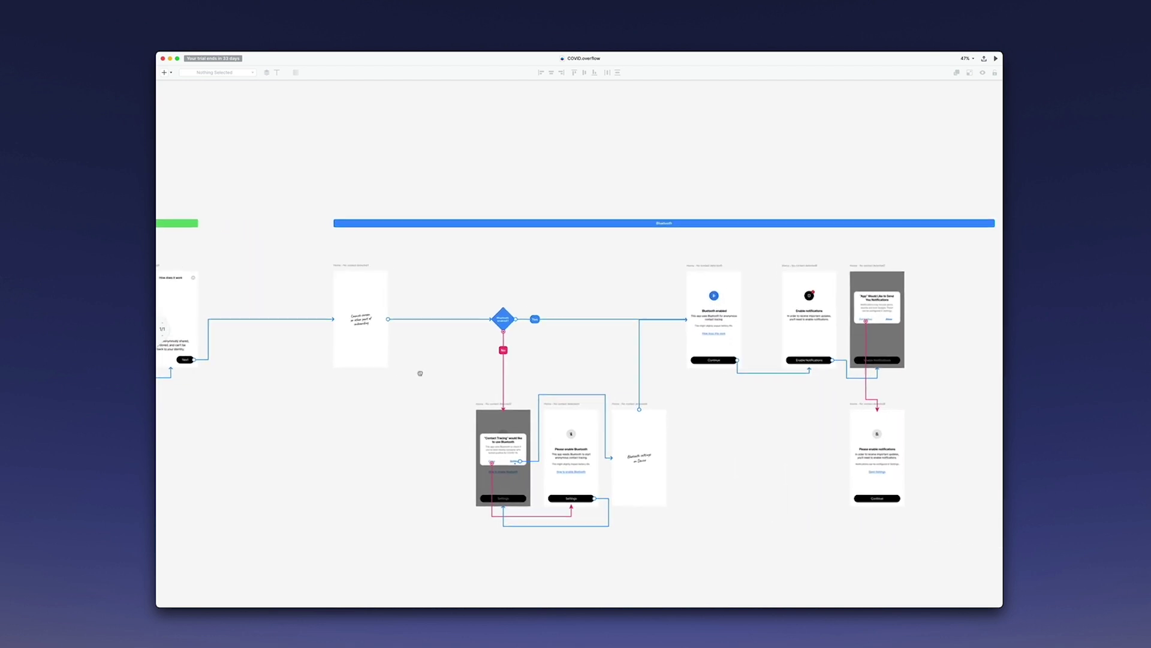
pyautogui.hscroll(5, 550, 360)
pyautogui.press('super+p')
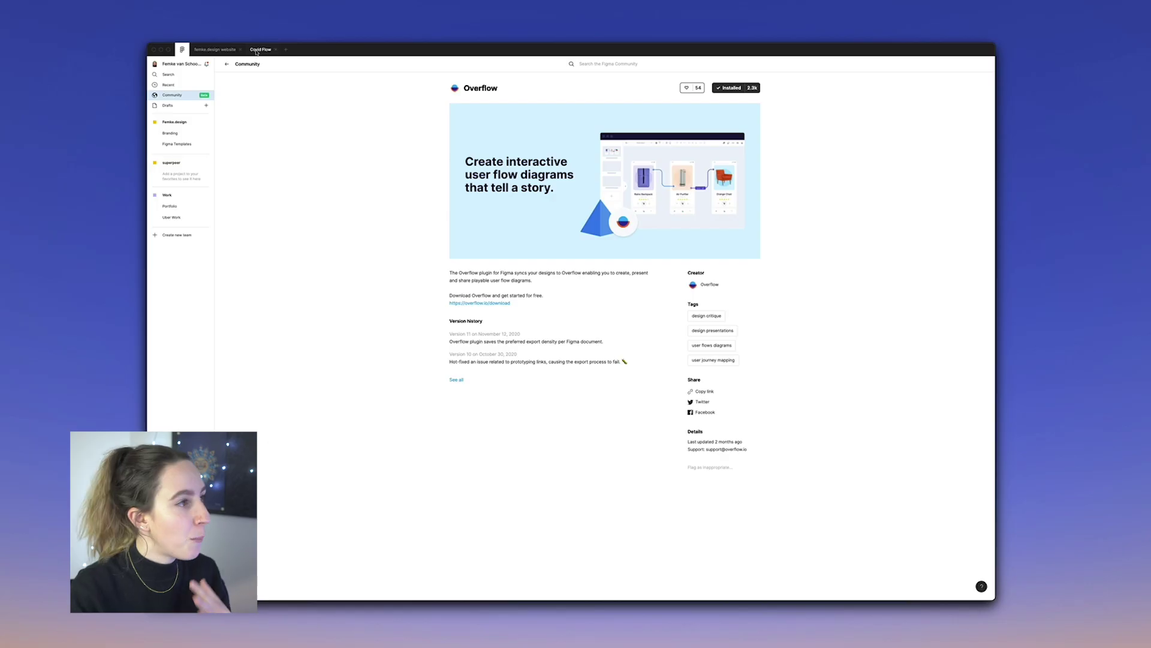
# Step: In the Covid Flow file, zoom in and marquee-select all eight onboarding frames
pyautogui.click(257, 50)
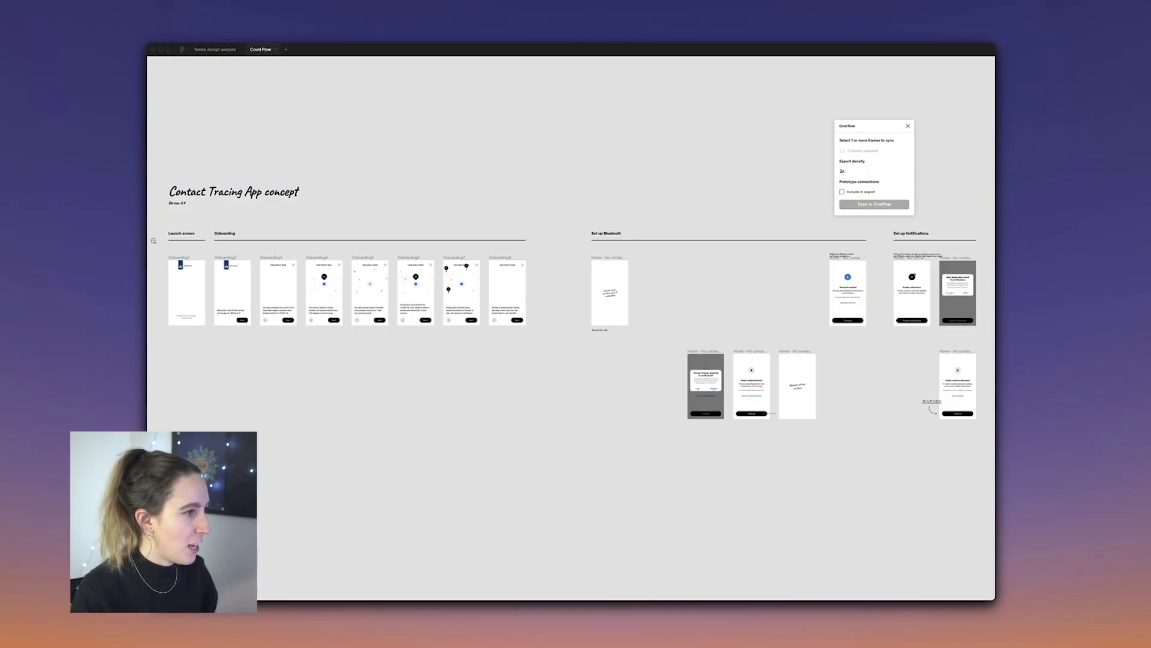
pyautogui.moveTo(153, 241); pyautogui.dragTo(529, 359)
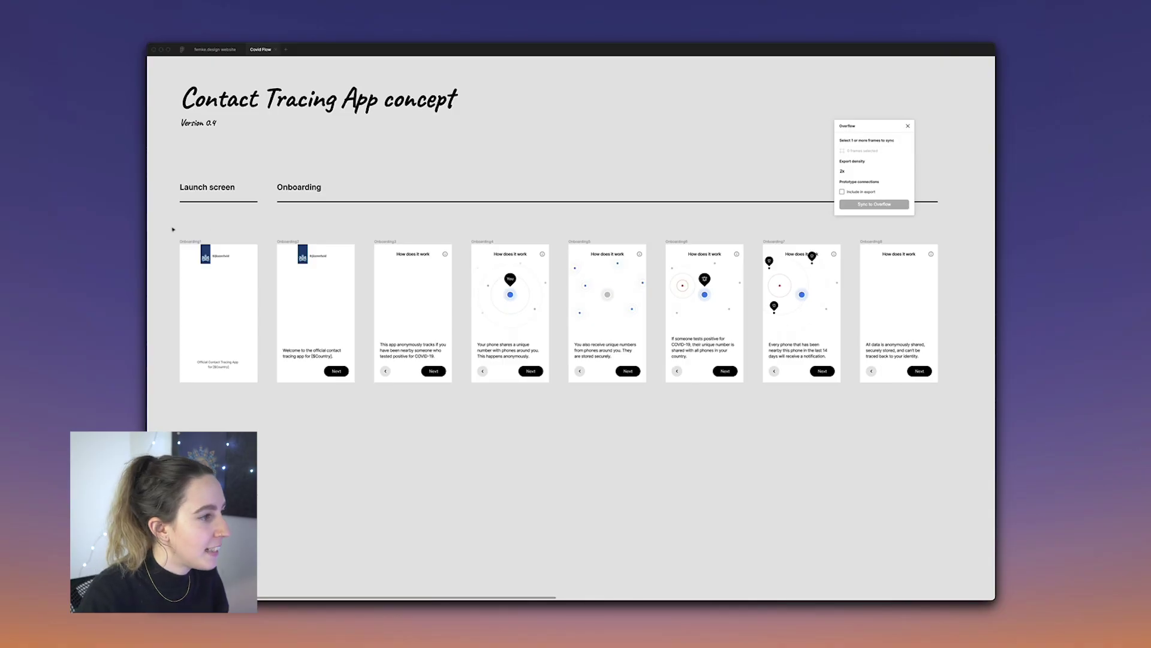
pyautogui.moveTo(172, 229); pyautogui.dragTo(946, 418)
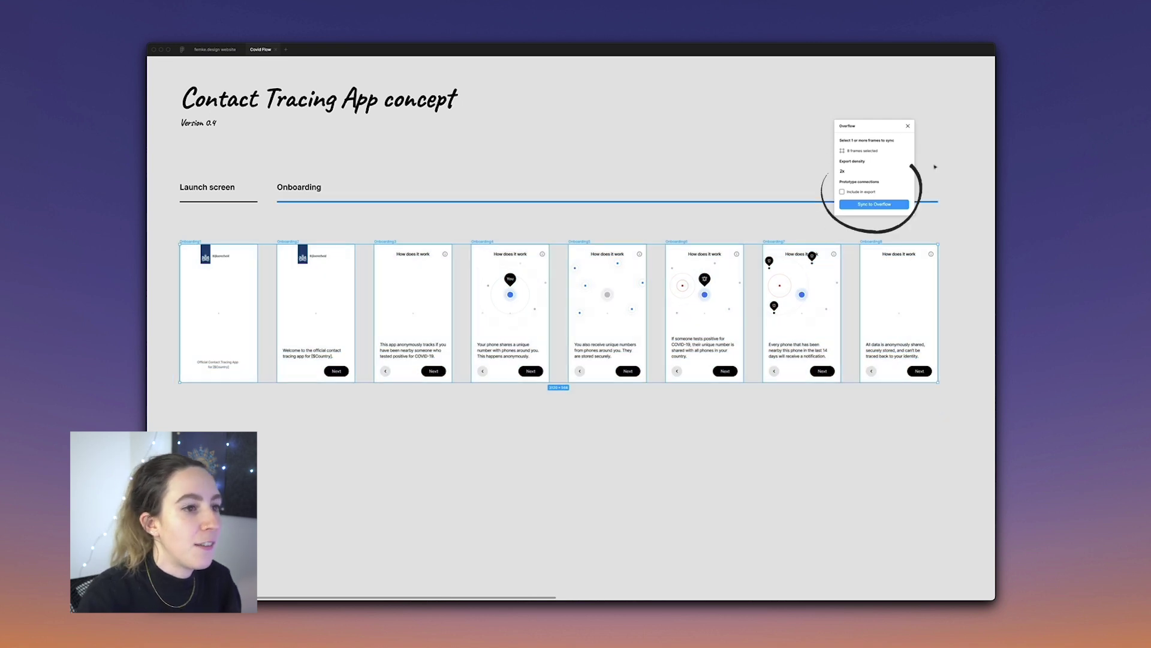
# Step: Sync the eight selected onboarding frames to Overflow
pyautogui.click(870, 205)
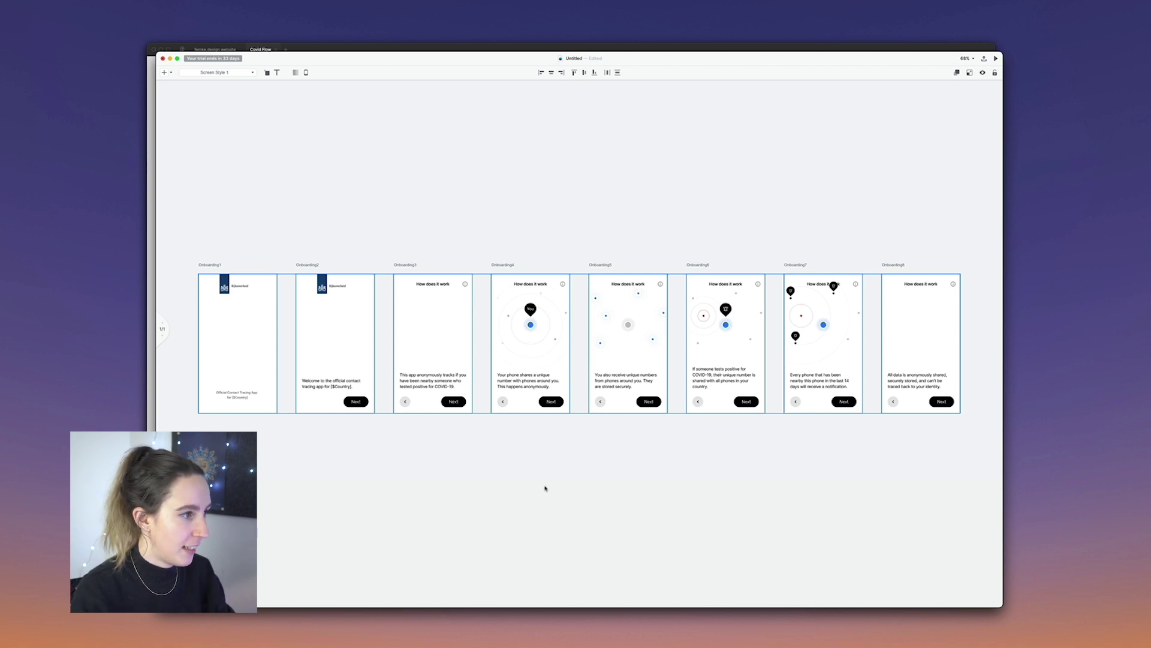
# Step: Draw a rectangle Launch Screen bar above the Onboarding1 screen
pyautogui.click(236, 224)
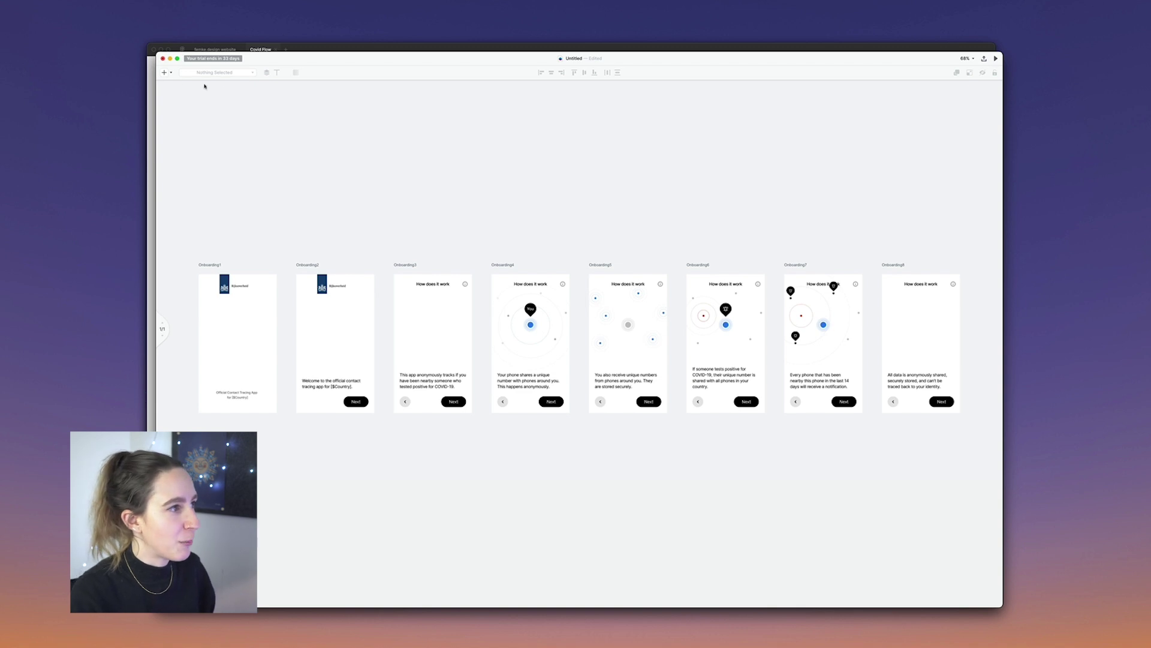
pyautogui.click(167, 73)
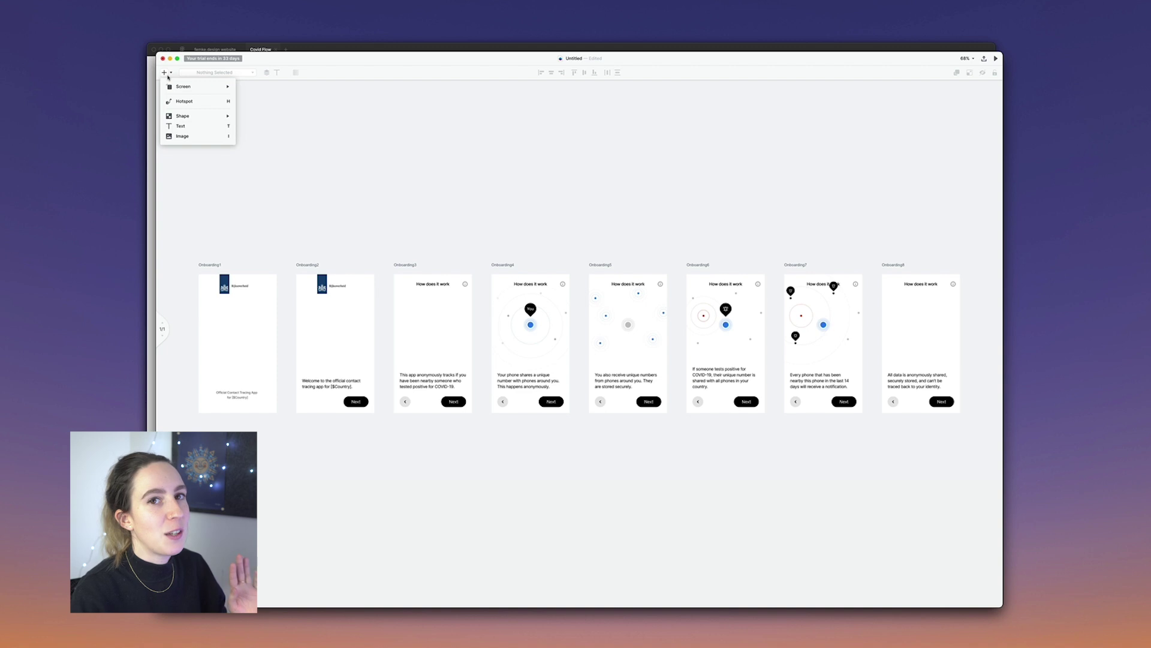
pyautogui.moveTo(174, 87)
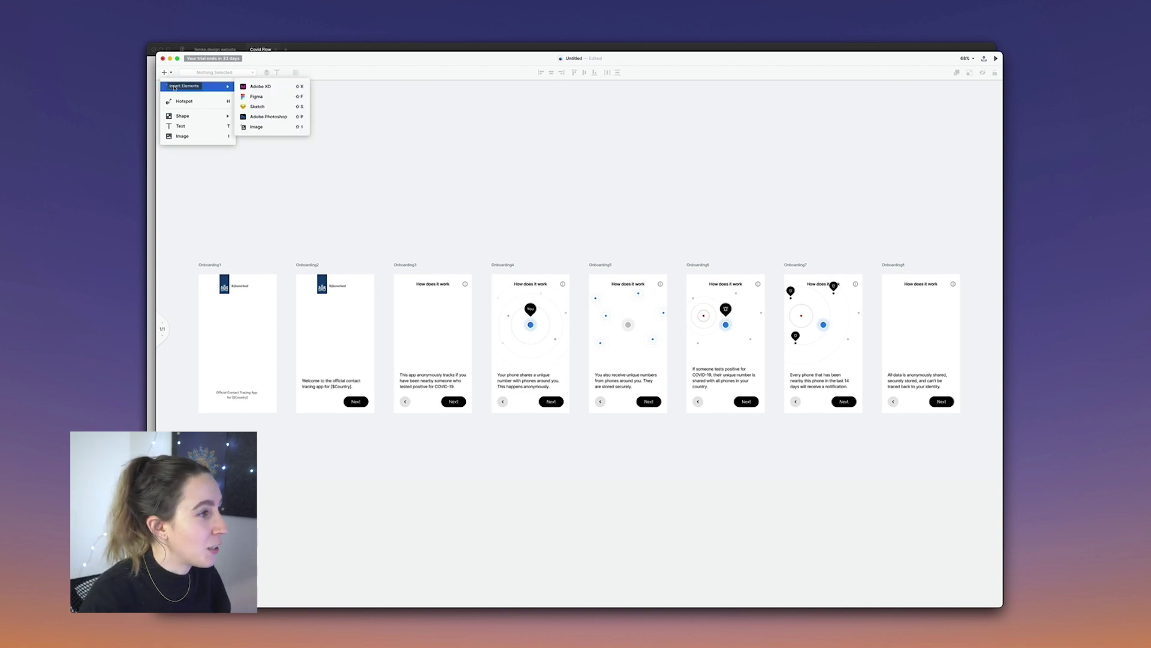
pyautogui.moveTo(182, 116)
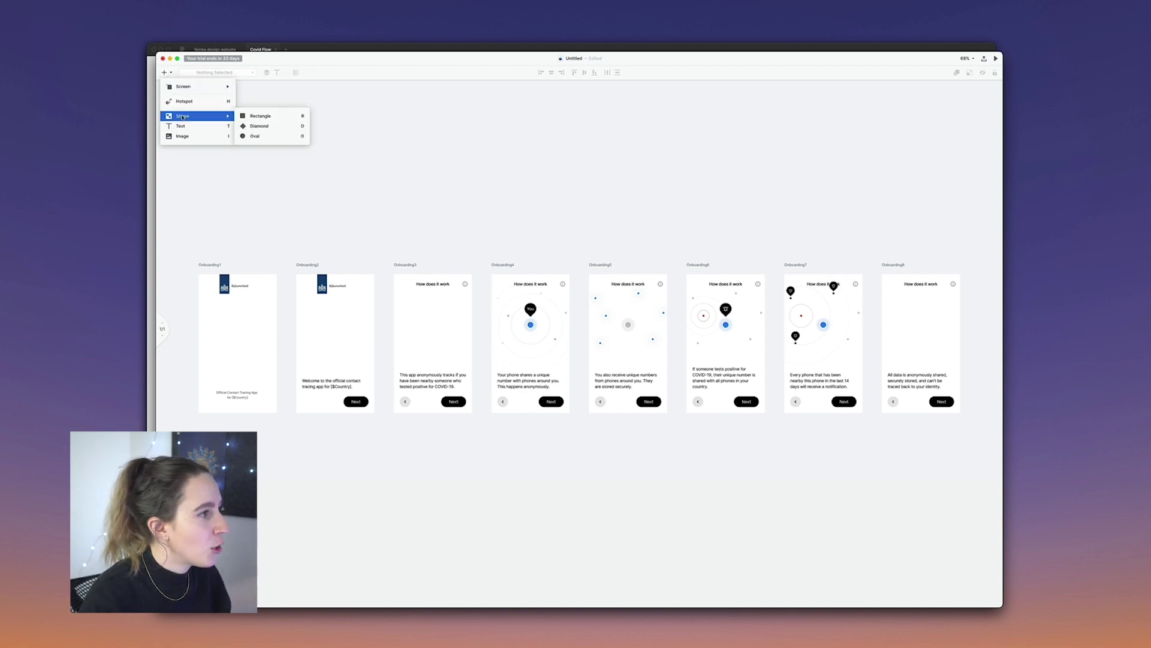
pyautogui.click(255, 114)
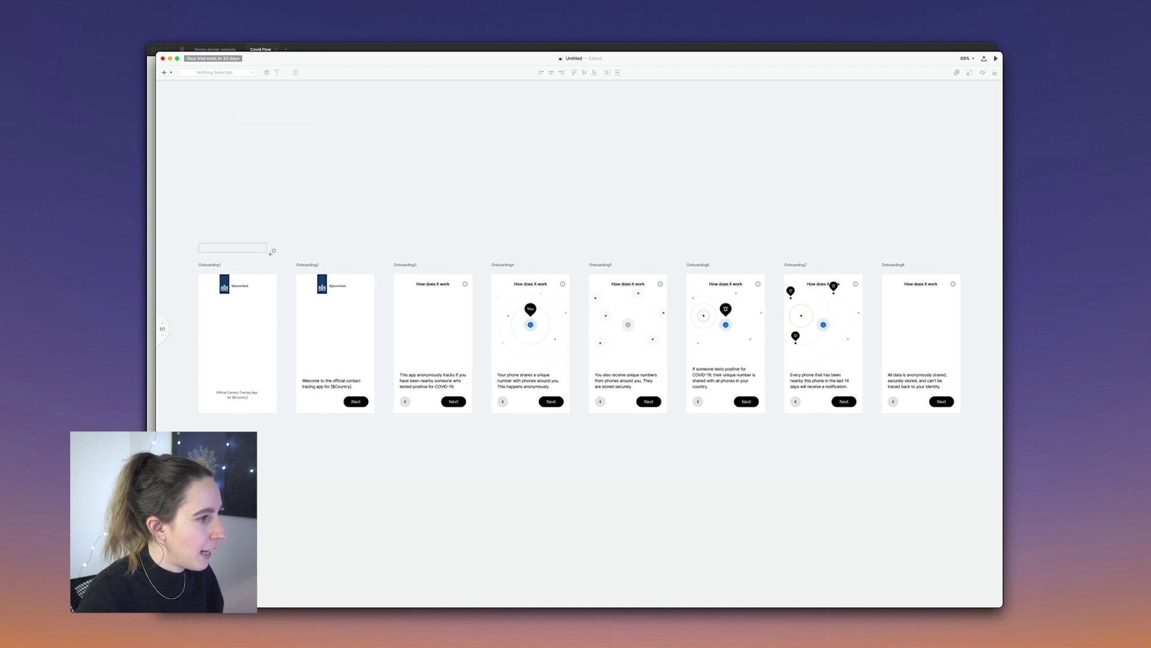
pyautogui.moveTo(272, 252); pyautogui.dragTo(276, 256)
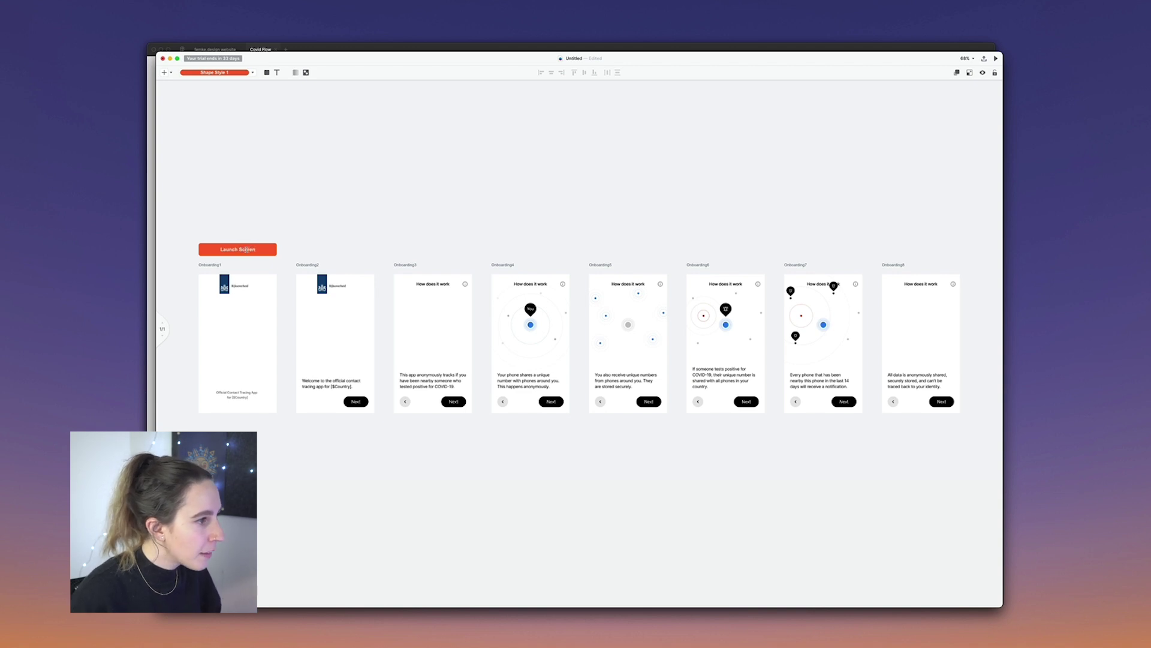
# Step: Duplicate the bar, widen it across Onboarding2 to Onboarding8, and rename it Onboarding Flow
pyautogui.moveTo(268, 248); pyautogui.dragTo(905, 257)
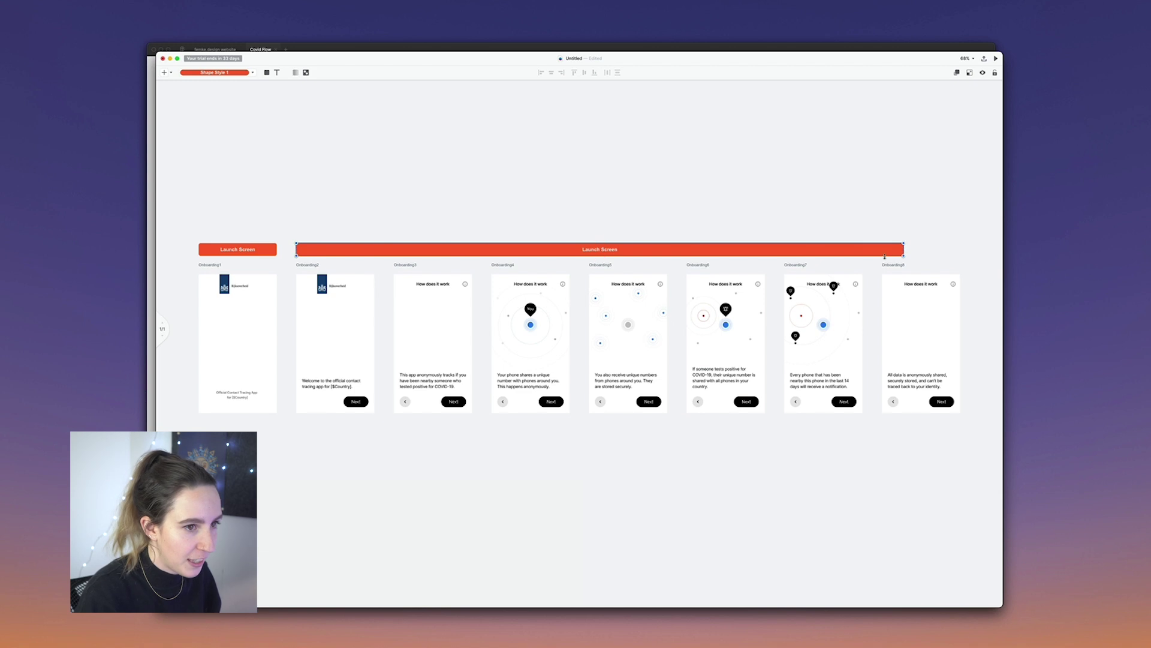
pyautogui.moveTo(954, 257); pyautogui.dragTo(963, 256)
pyautogui.doubleClick(646, 250)
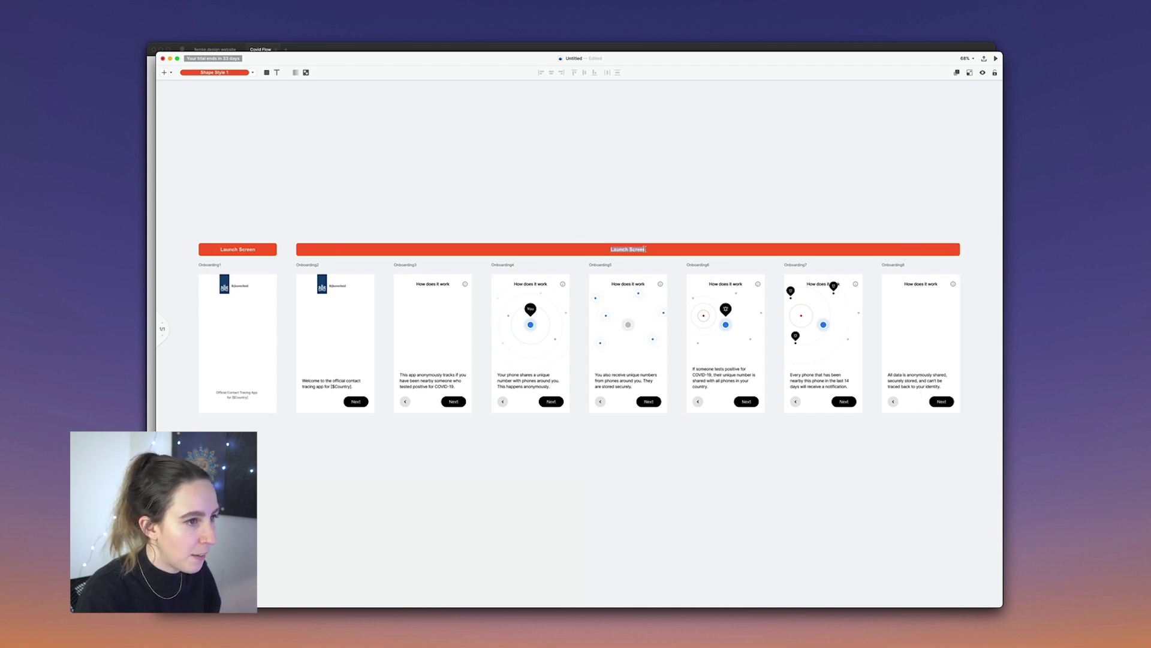
pyautogui.write('Onboarding Flow')
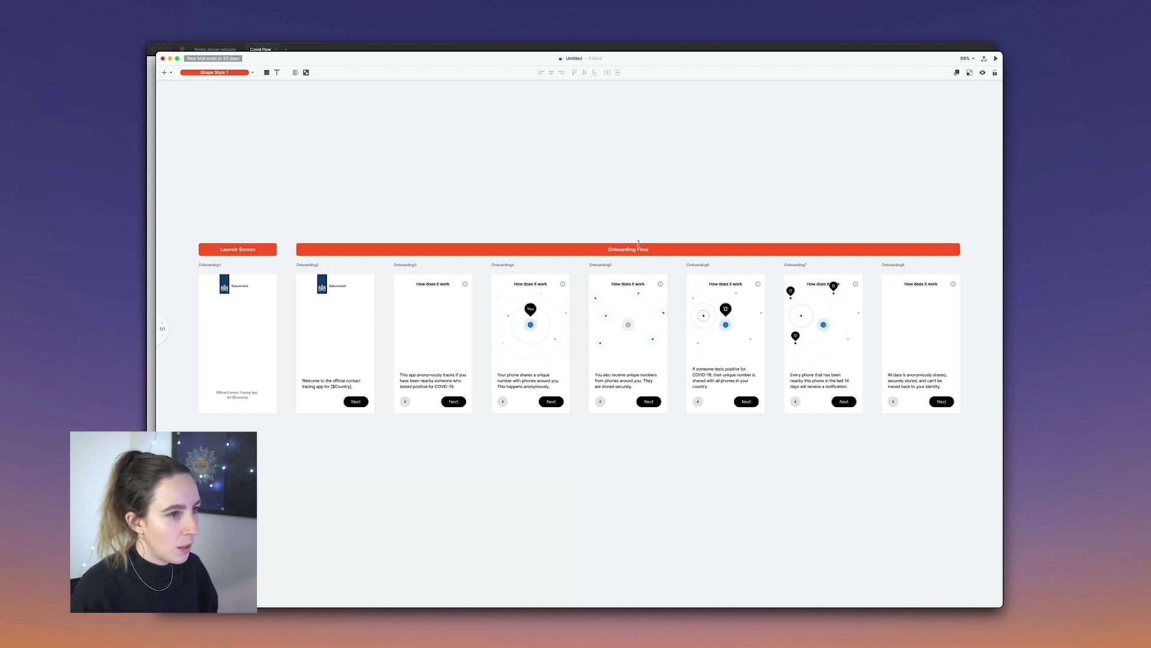
pyautogui.click(355, 222)
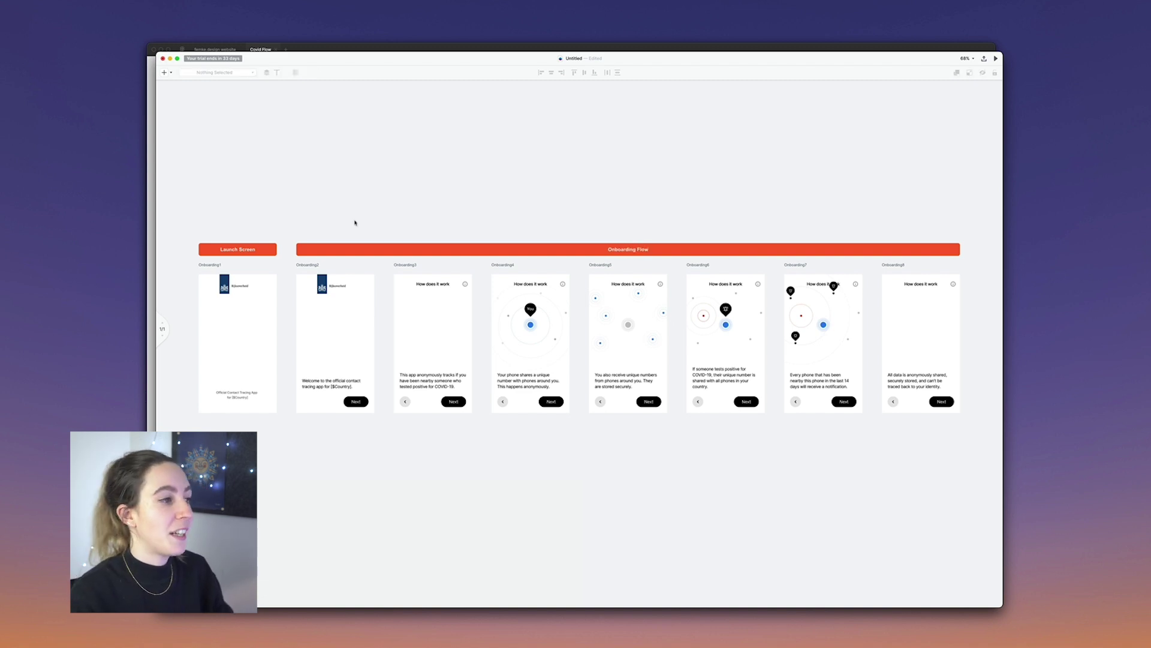
# Step: Give the Onboarding Flow bar light blue Shape Style 3
pyautogui.click(352, 253)
pyautogui.click(347, 253)
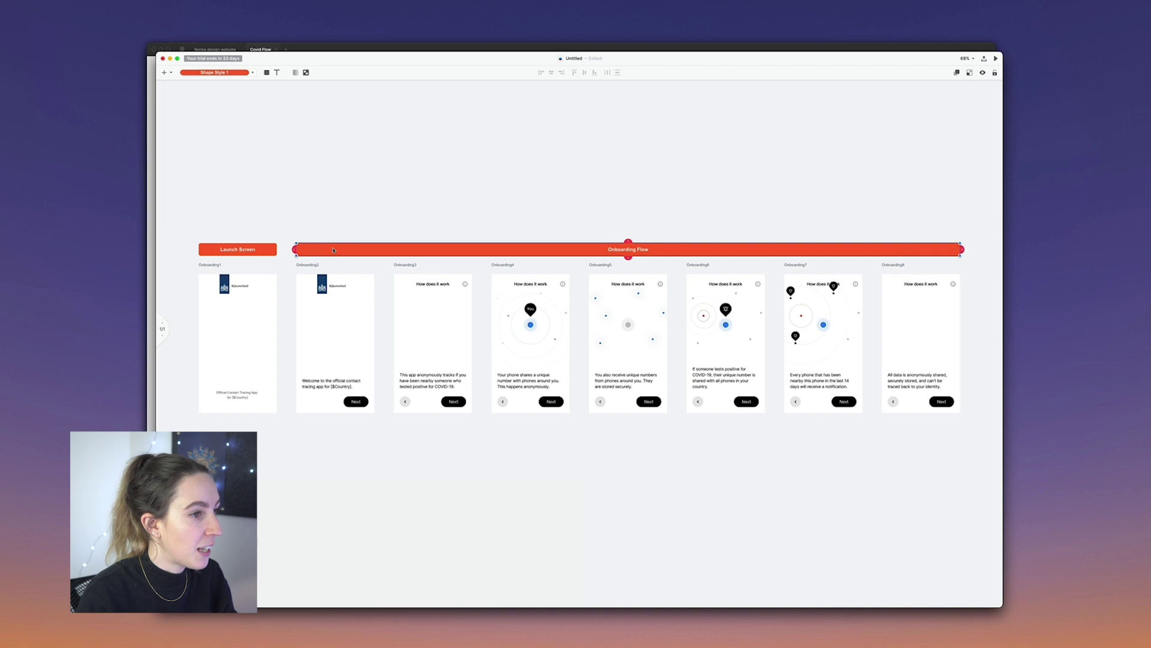
pyautogui.click(252, 73)
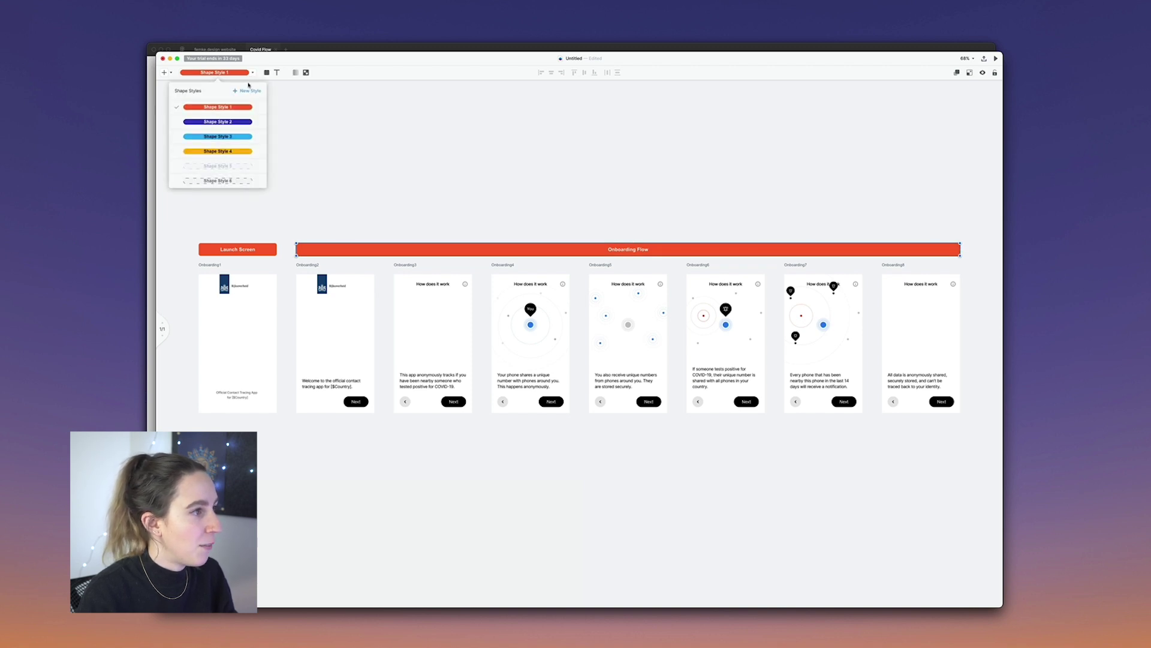
pyautogui.click(237, 121)
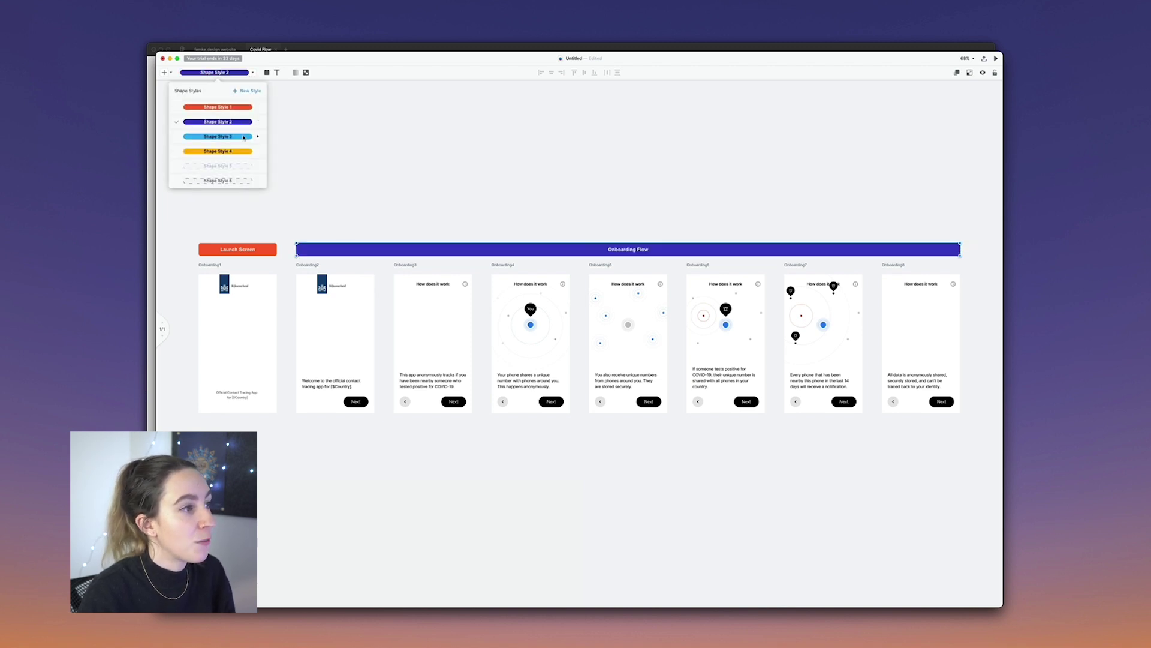
pyautogui.click(241, 138)
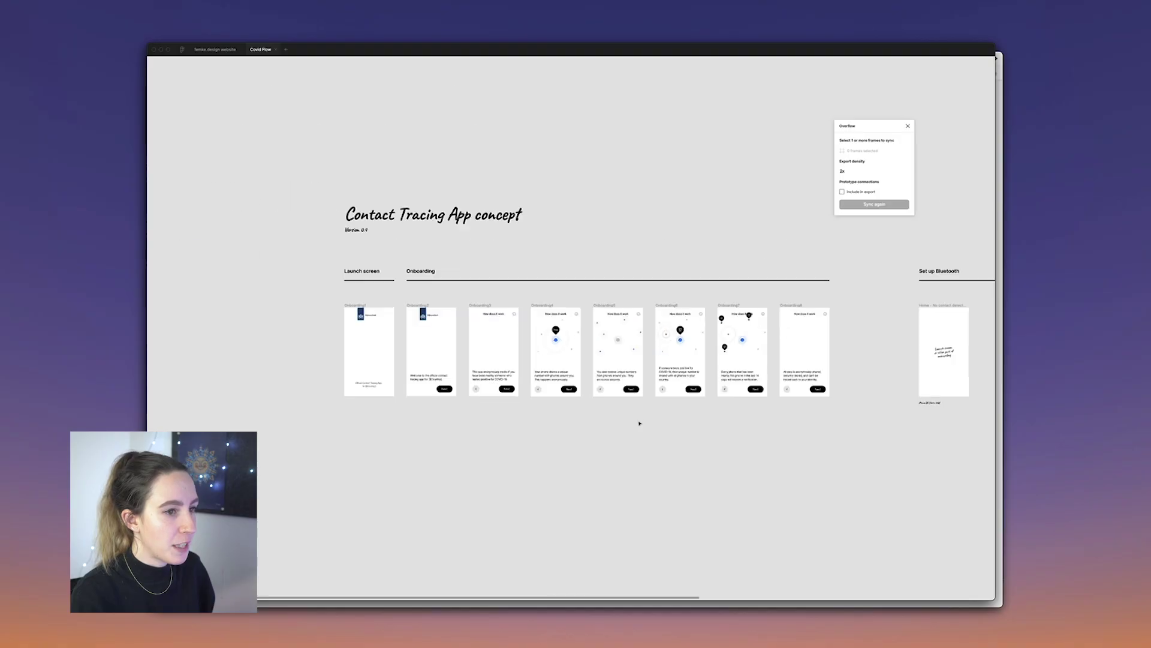
# Step: Select the frames in the Set up Bluetooth section, starting from the first Bluetooth frame
pyautogui.scroll(-3, 639, 423)
pyautogui.hscroll(5, 702, 450)
pyautogui.moveTo(387, 268); pyautogui.dragTo(771, 463)
pyautogui.click(466, 326)
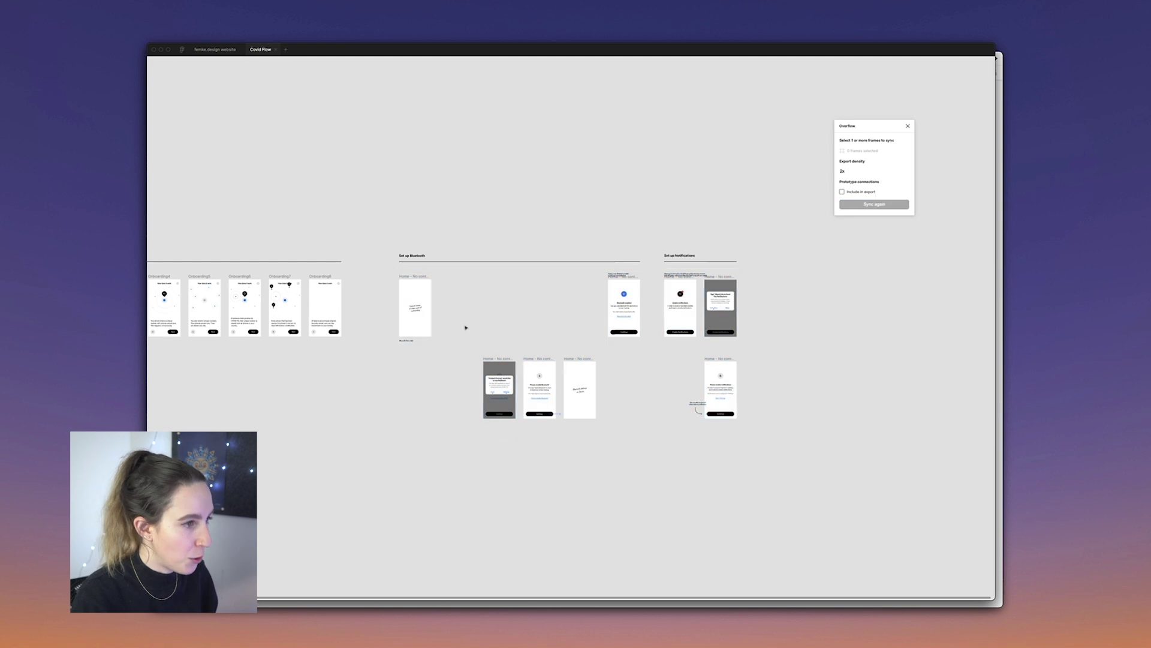
pyautogui.click(422, 277)
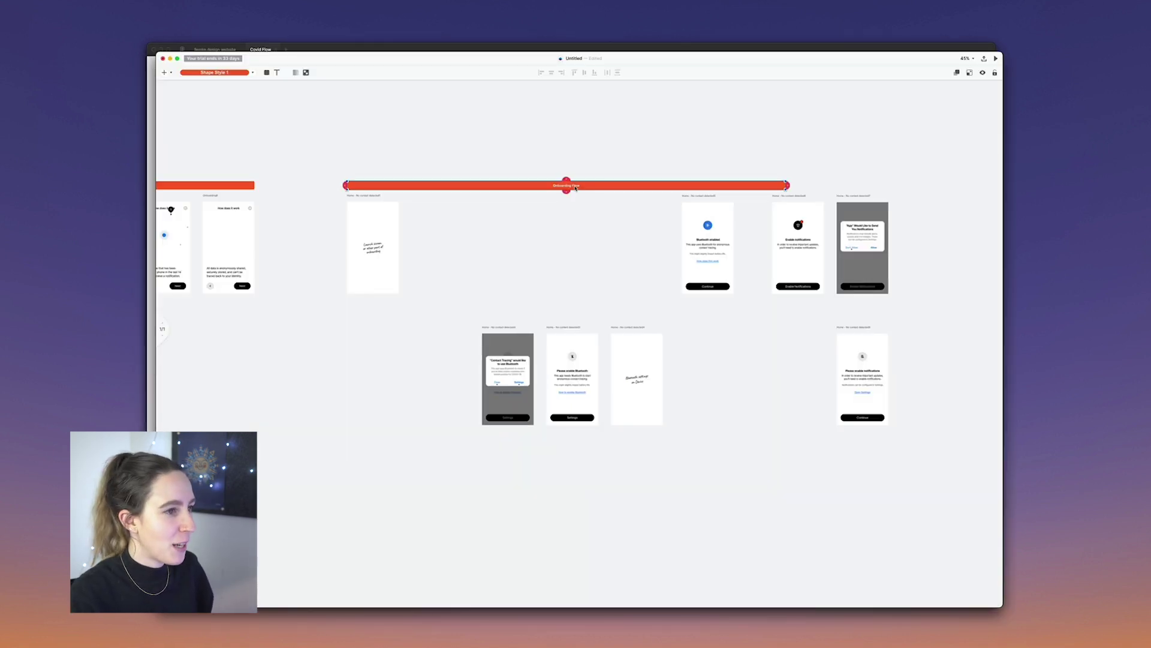
pyautogui.doubleClick(574, 187)
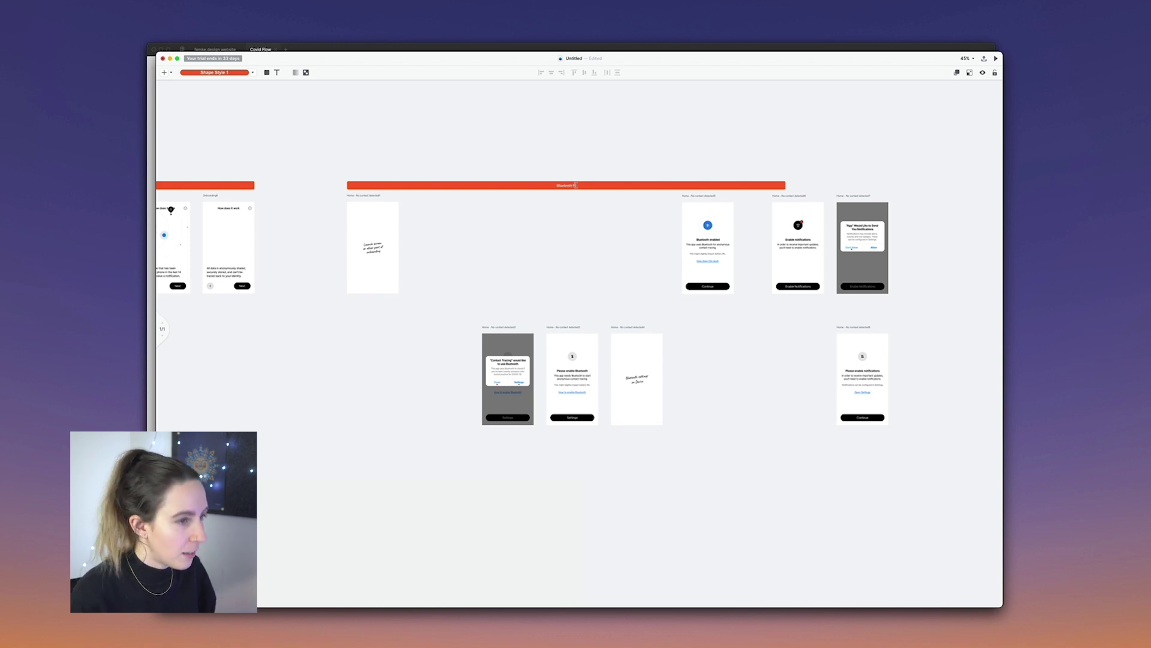
pyautogui.hscroll(-2, 590, 188)
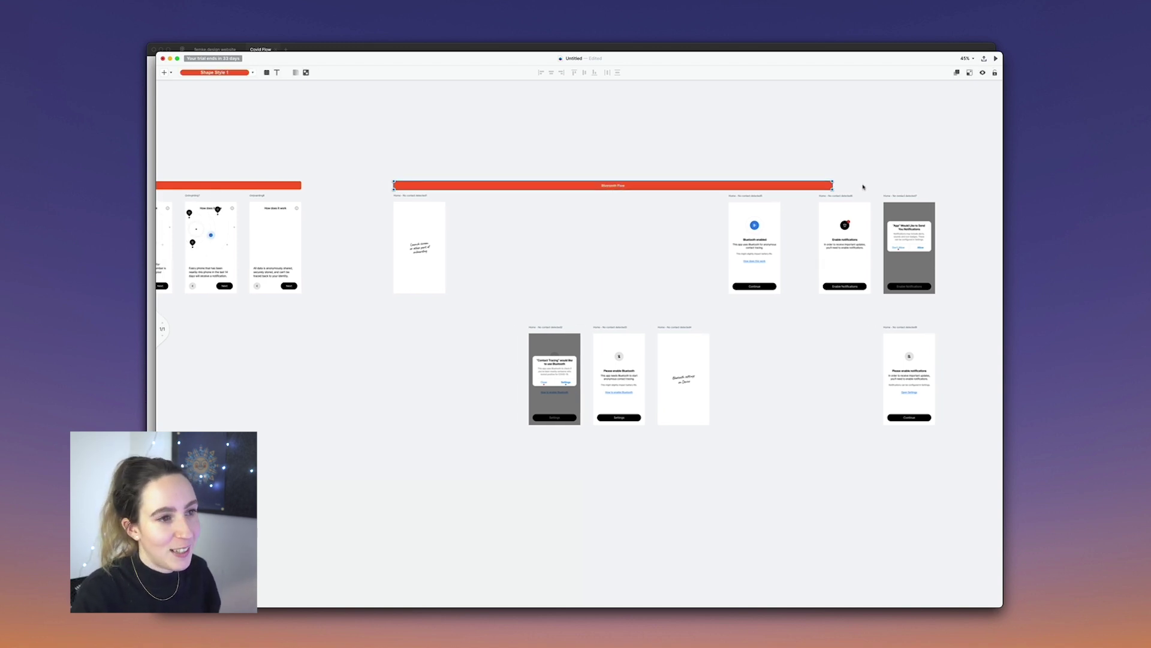
pyautogui.hscroll(-10, 864, 185)
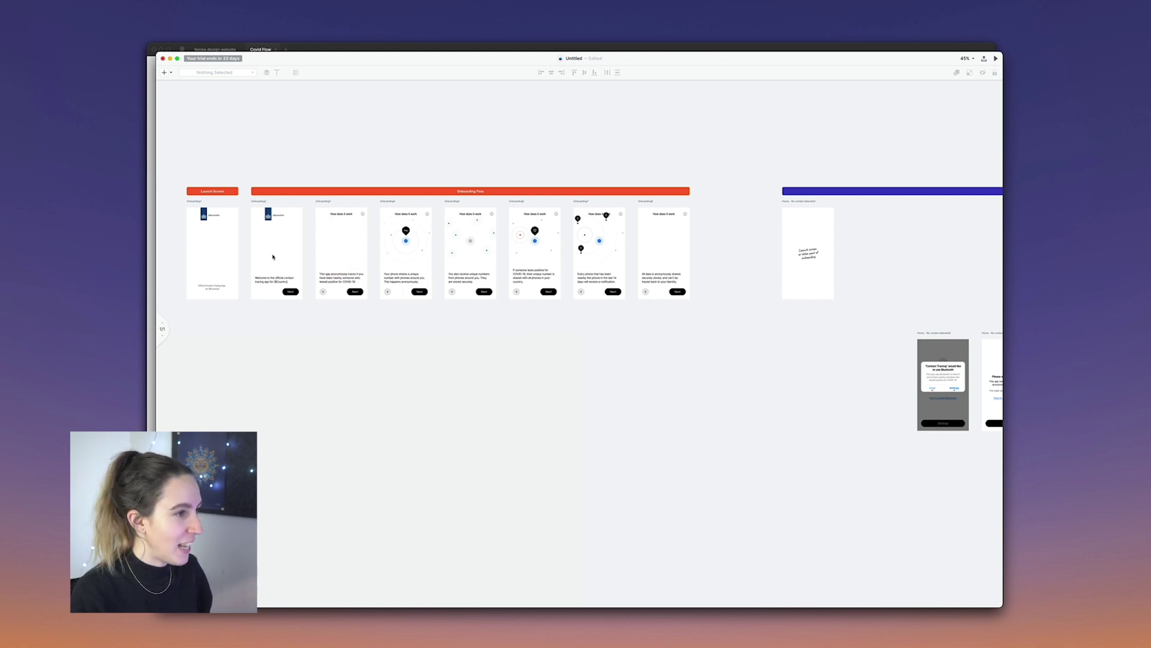
pyautogui.scroll(5, 184, 214)
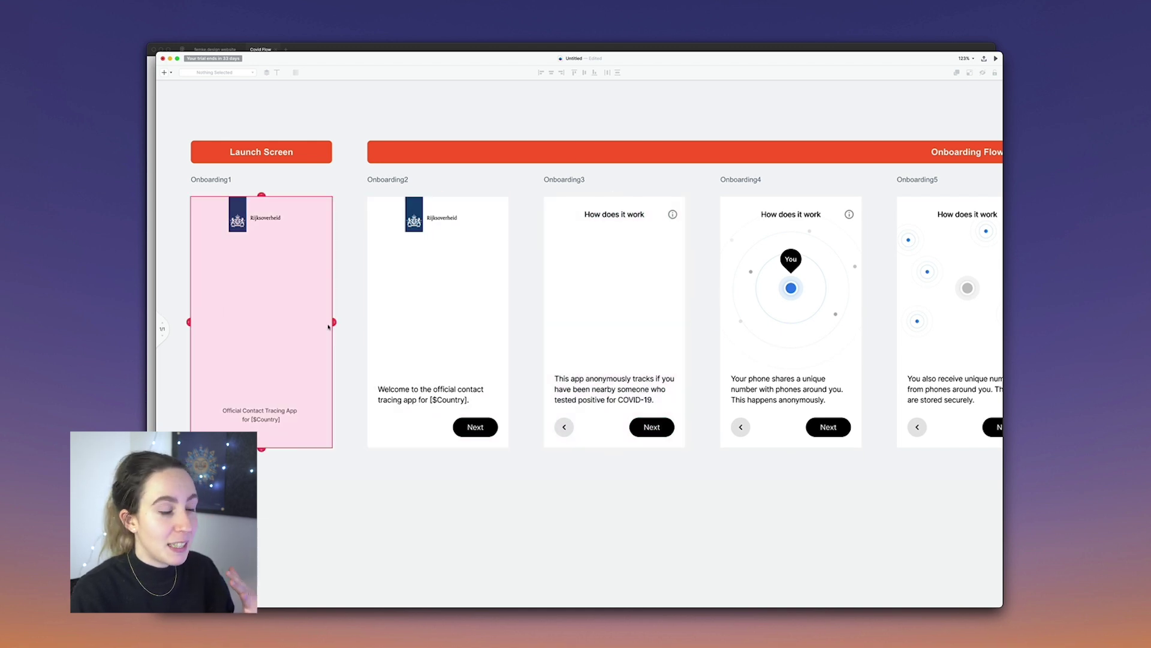
# Step: Link Onboarding1 to Onboarding2, and the Onboarding2 and Onboarding3 Next buttons to the following screens
pyautogui.moveTo(334, 322); pyautogui.dragTo(373, 323)
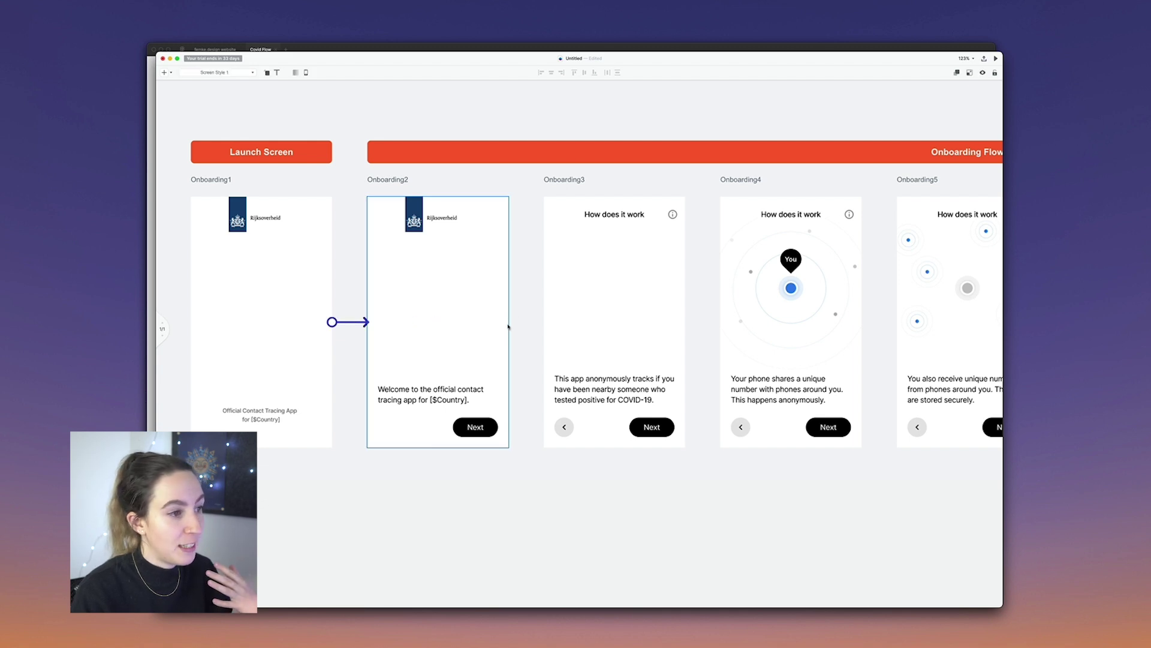
pyautogui.moveTo(509, 322); pyautogui.dragTo(546, 322)
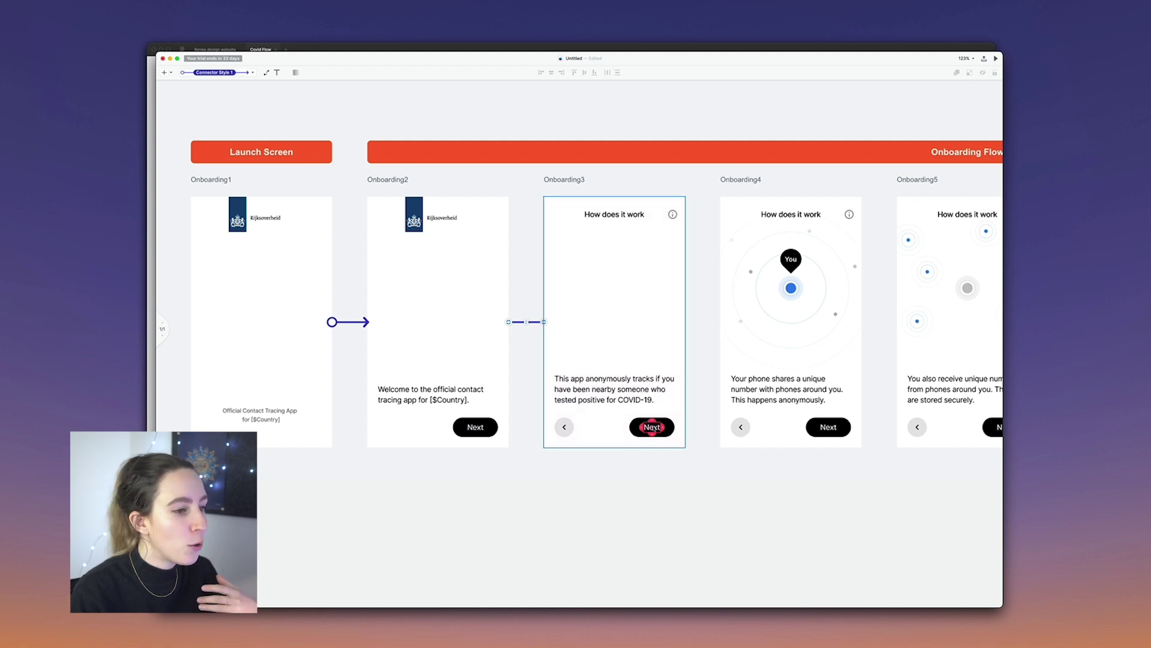
pyautogui.click(654, 427)
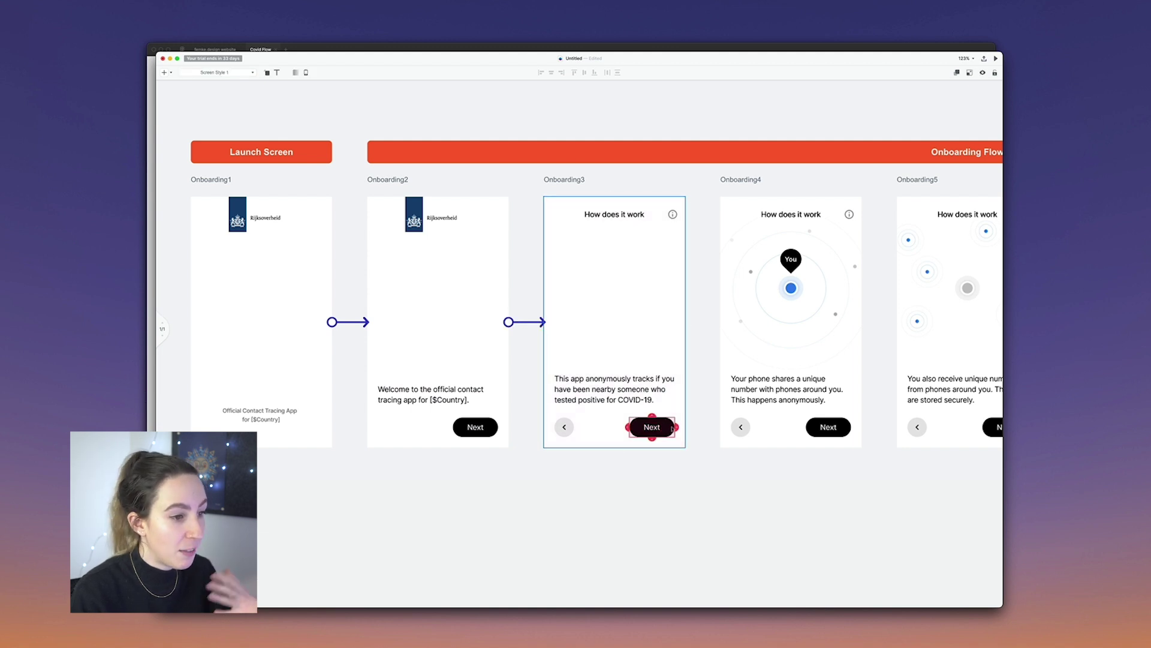
pyautogui.moveTo(677, 427); pyautogui.dragTo(715, 346)
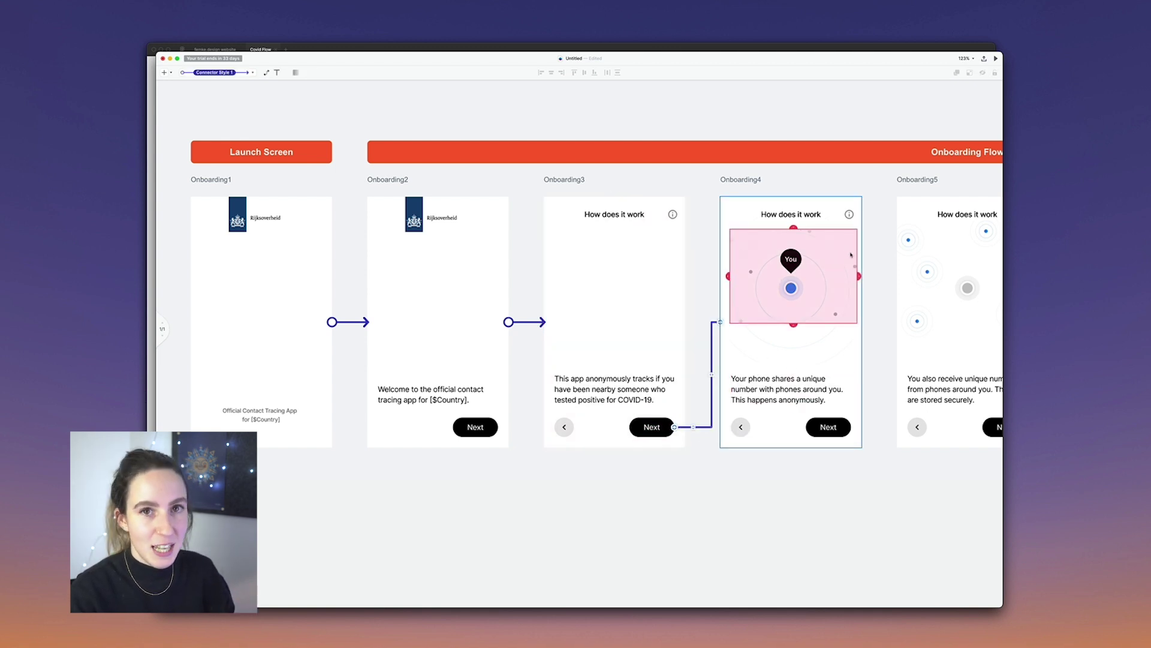
pyautogui.moveTo(525, 323); pyautogui.dragTo(497, 427)
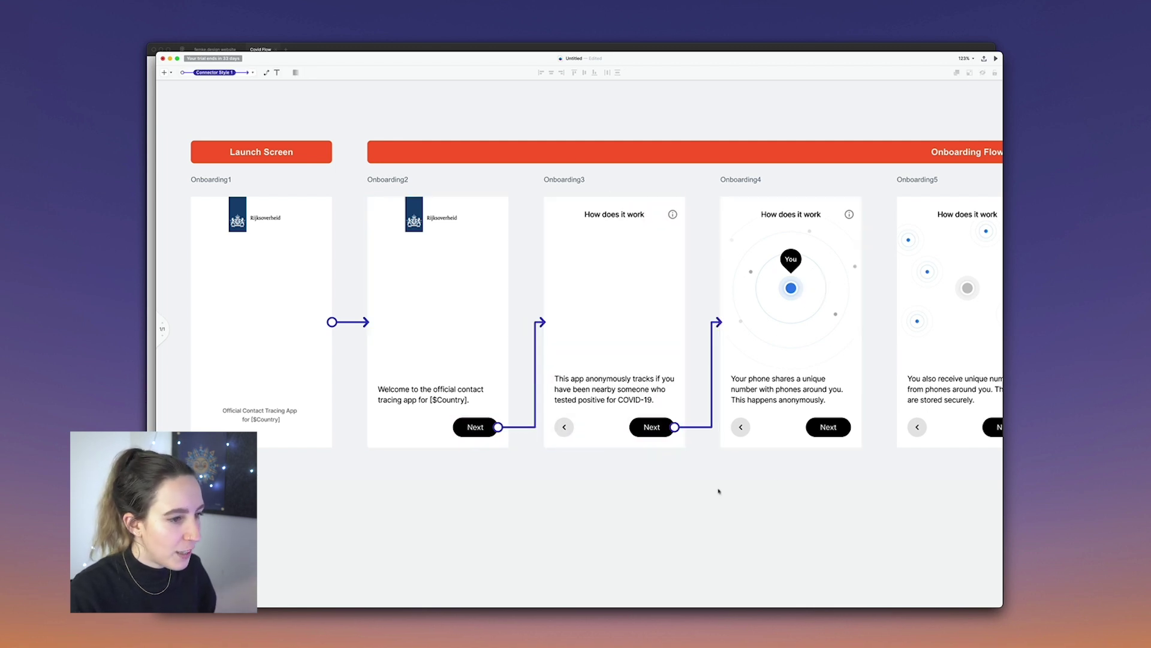
# Step: Link the Next buttons of Onboarding4 and Onboarding5 to Onboarding5 and Onboarding6
pyautogui.hscroll(6, 717, 488)
pyautogui.click(597, 422)
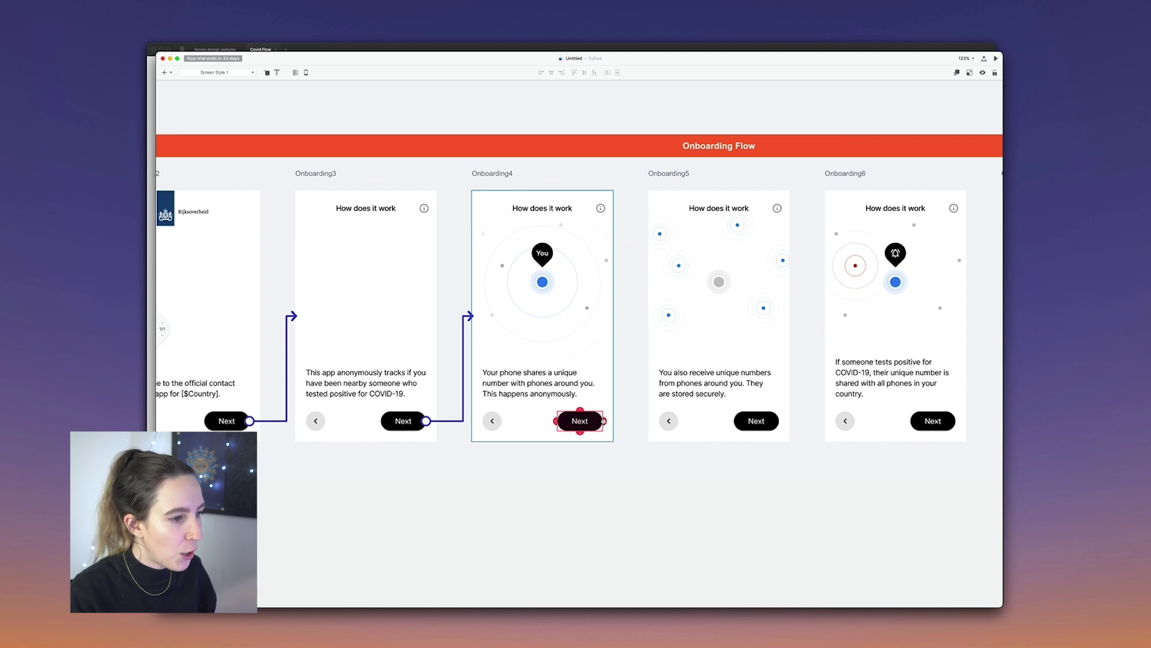
pyautogui.moveTo(603, 421); pyautogui.dragTo(719, 444)
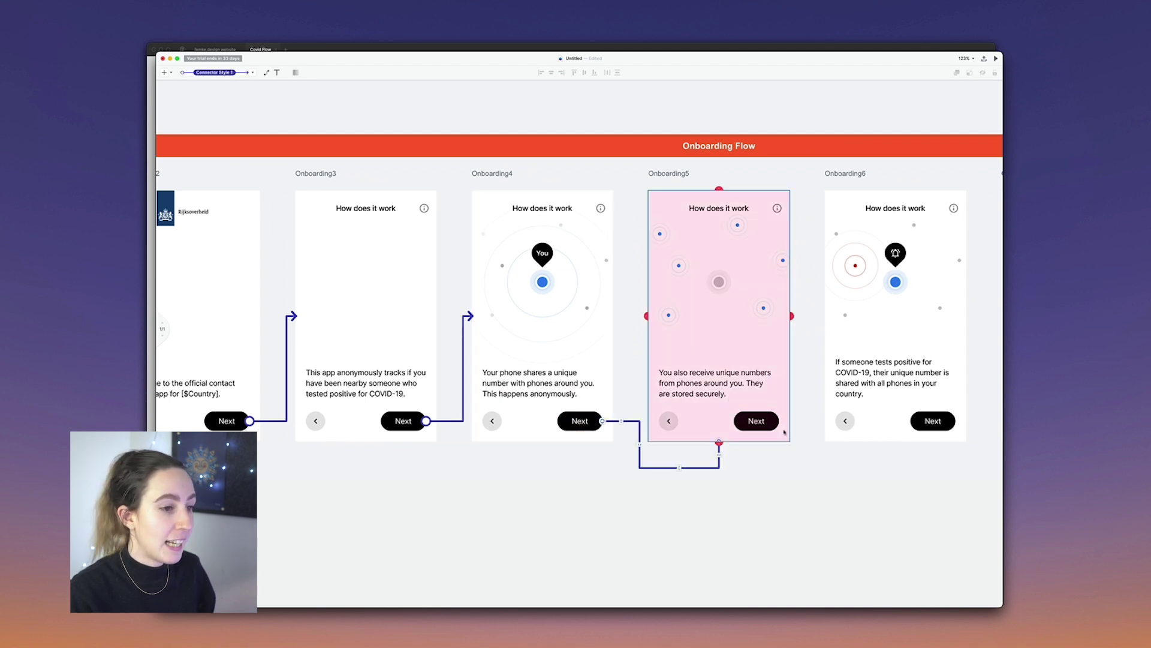
pyautogui.click(775, 423)
pyautogui.moveTo(780, 421); pyautogui.dragTo(822, 339)
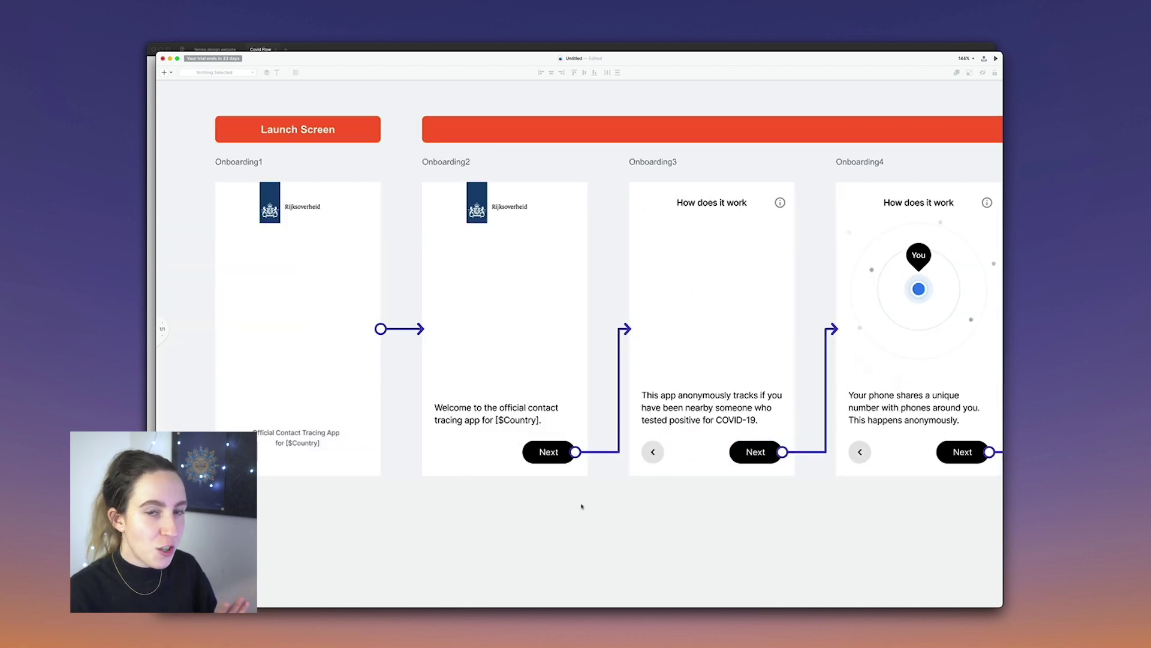
# Step: Try yellow Connector Style 3 on the Onboarding2 to Onboarding3 connector
pyautogui.click(618, 446)
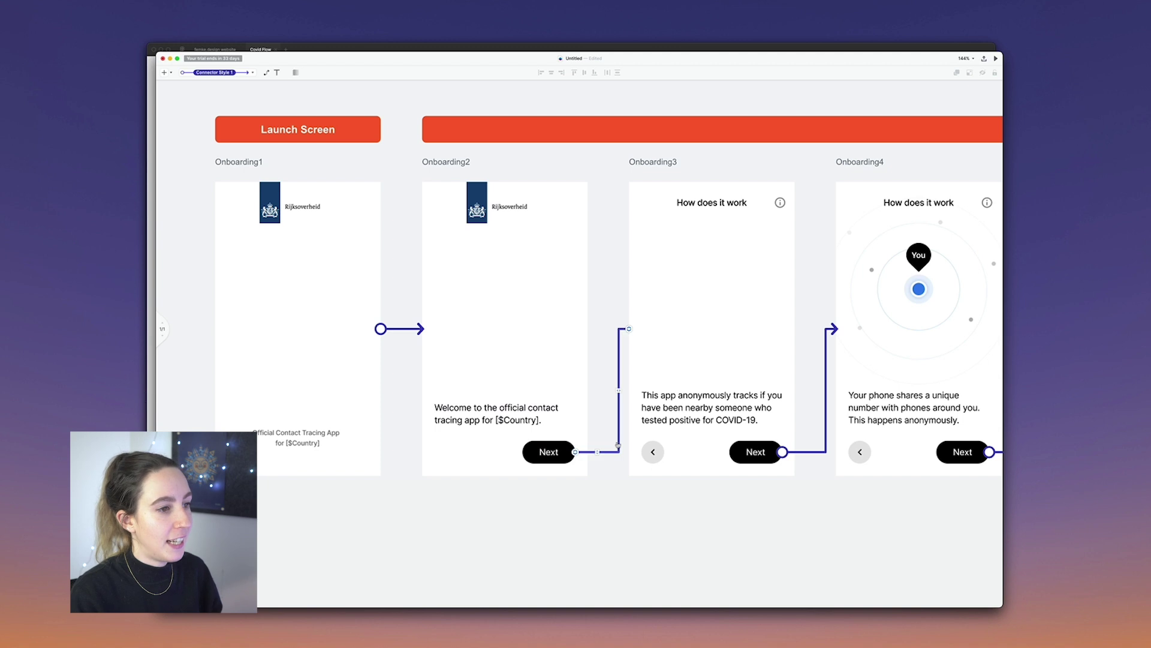
pyautogui.click(252, 72)
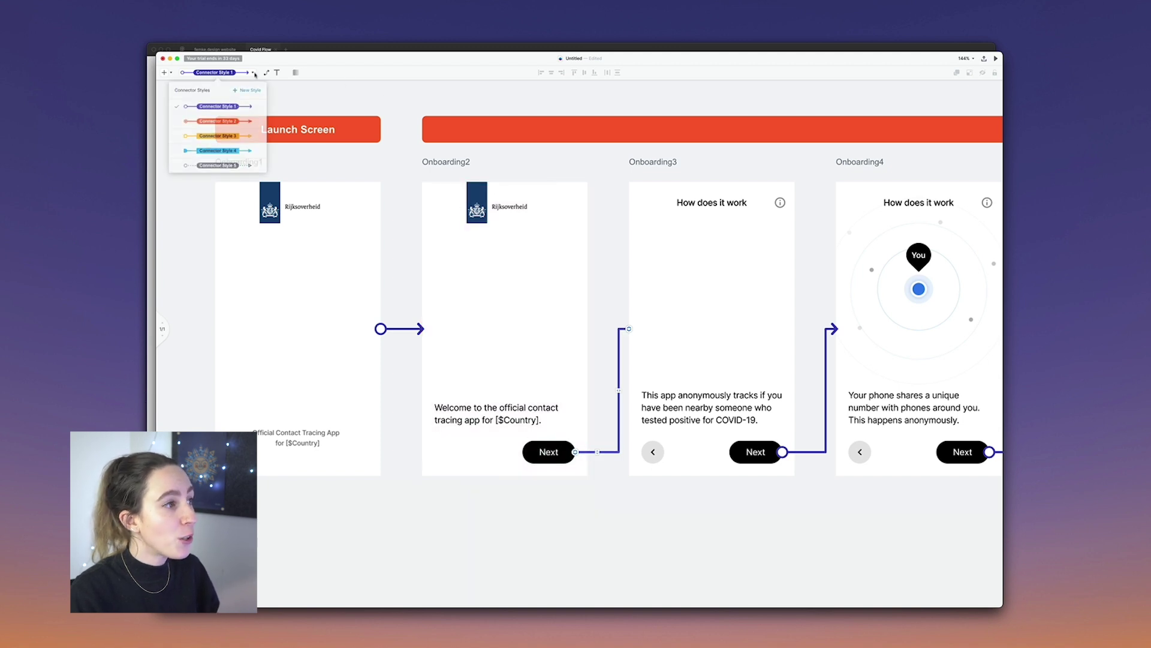
pyautogui.click(229, 136)
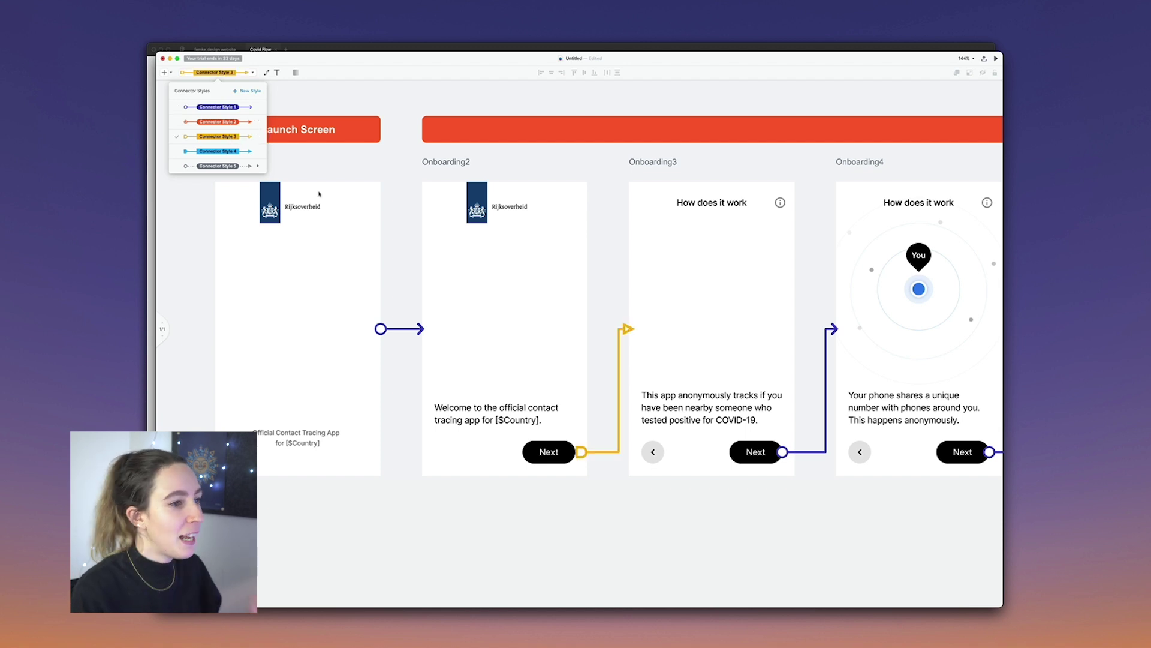
pyautogui.click(657, 528)
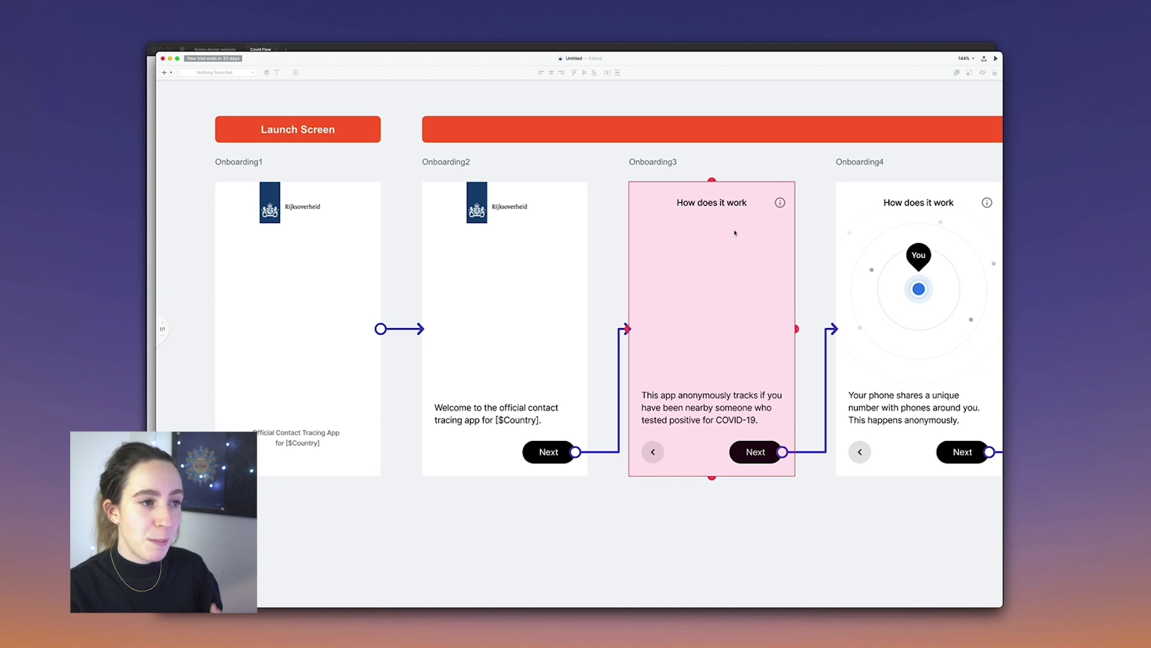
pyautogui.moveTo(726, 230); pyautogui.dragTo(712, 487)
pyautogui.scroll(-5, 712, 486)
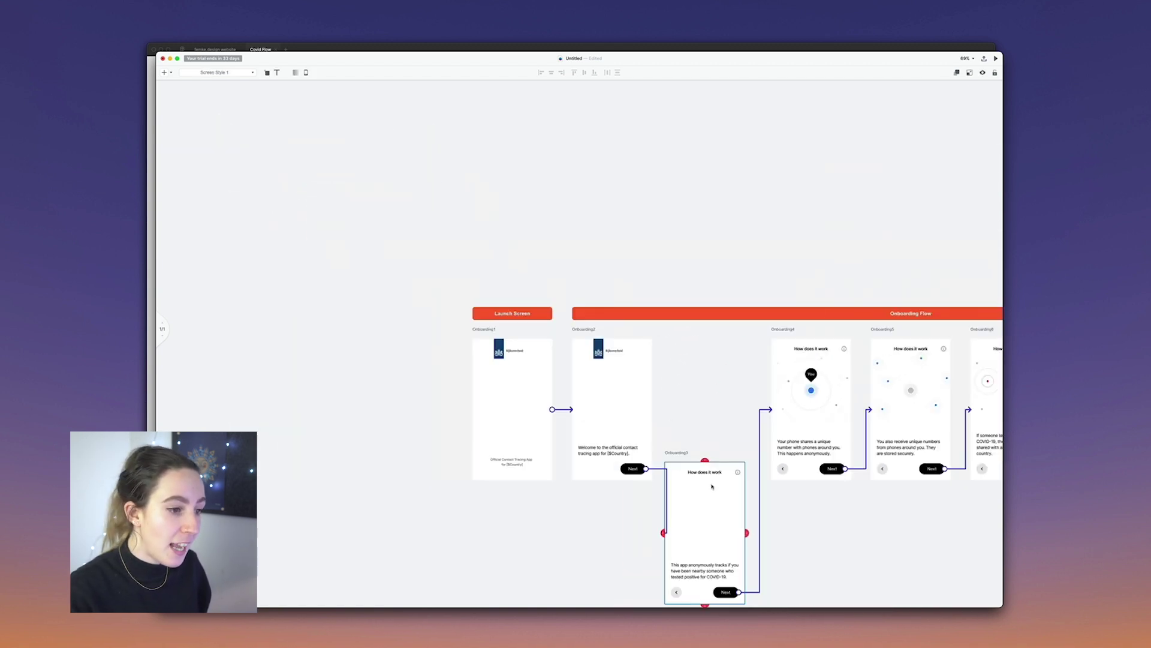
pyautogui.moveTo(671, 391); pyautogui.dragTo(650, 458)
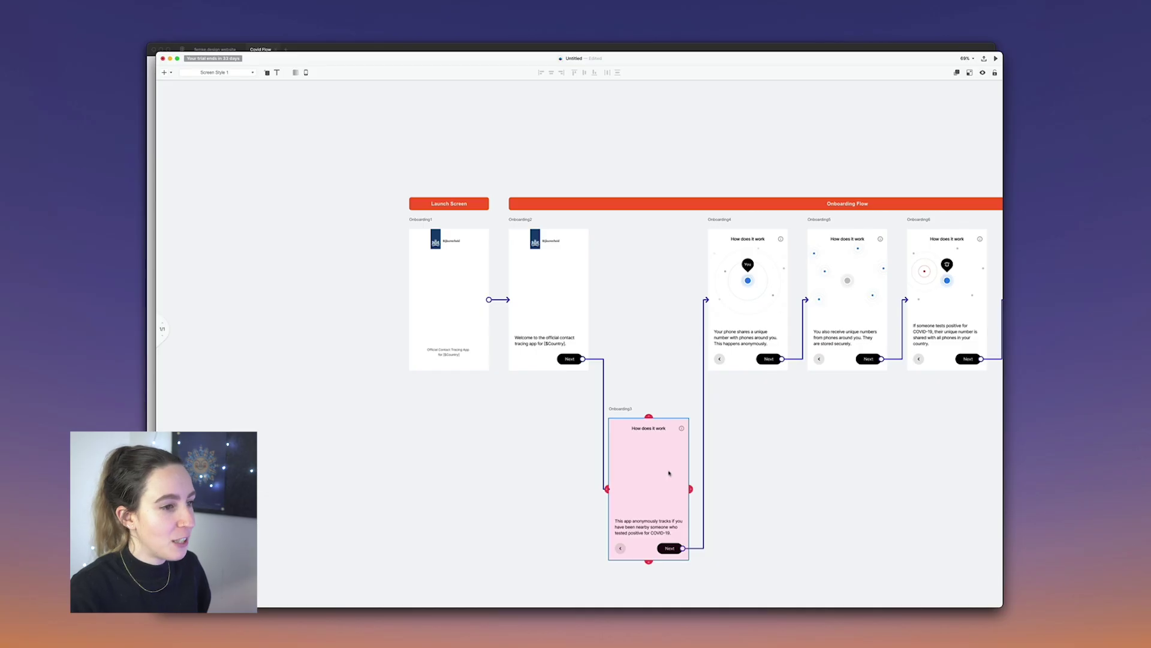
pyautogui.moveTo(667, 540); pyautogui.dragTo(668, 474)
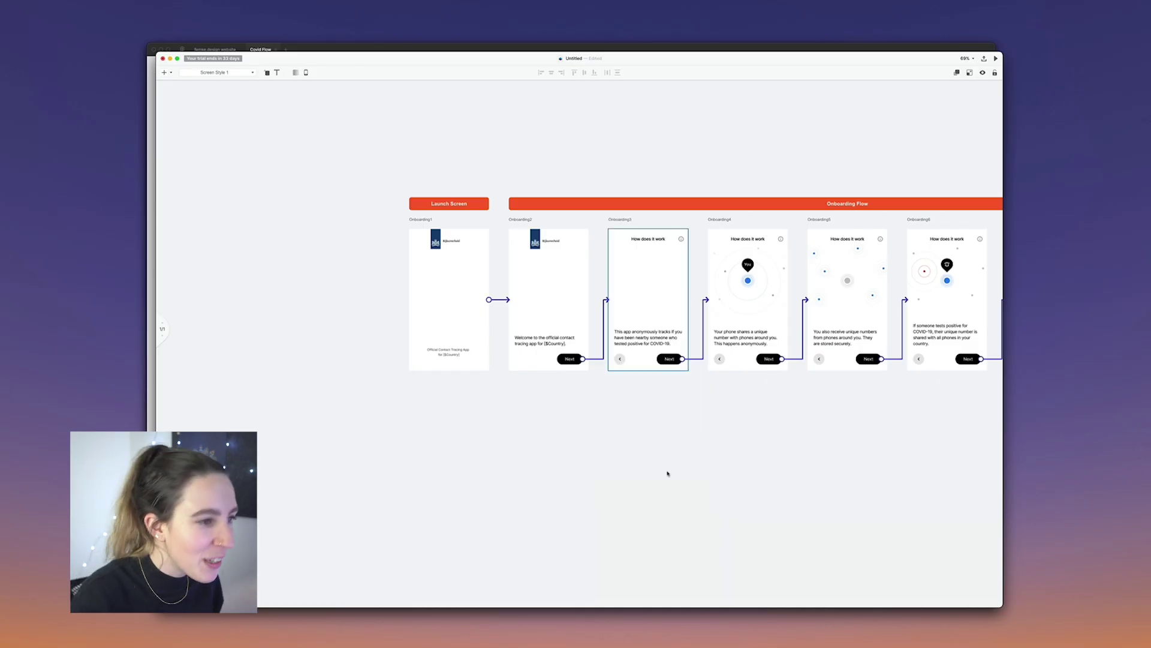
pyautogui.click(650, 433)
pyautogui.scroll(5, 638, 360)
pyautogui.scroll(3, 637, 363)
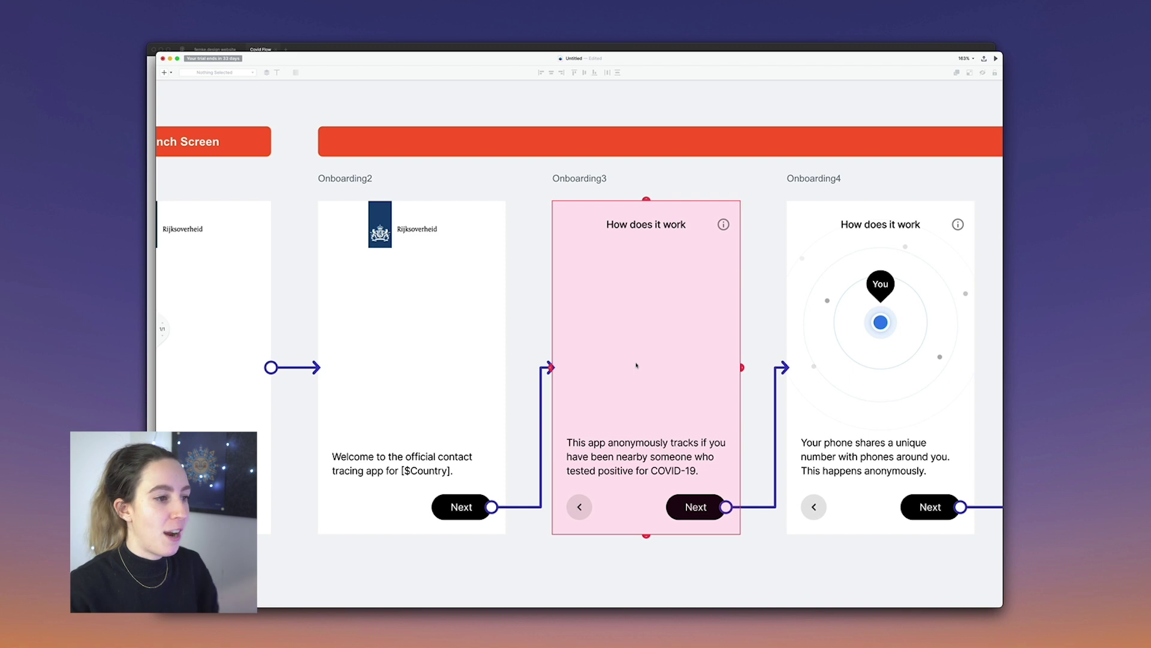
pyautogui.moveTo(647, 270); pyautogui.dragTo(646, 442)
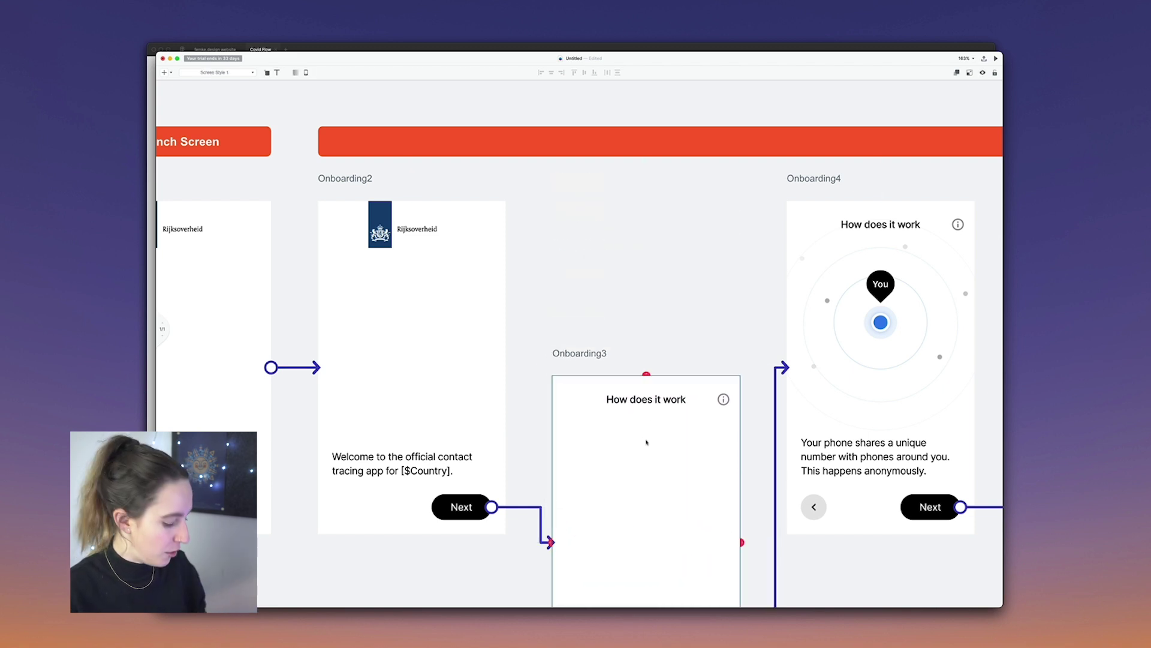
pyautogui.press('super+z')
pyautogui.click(765, 547)
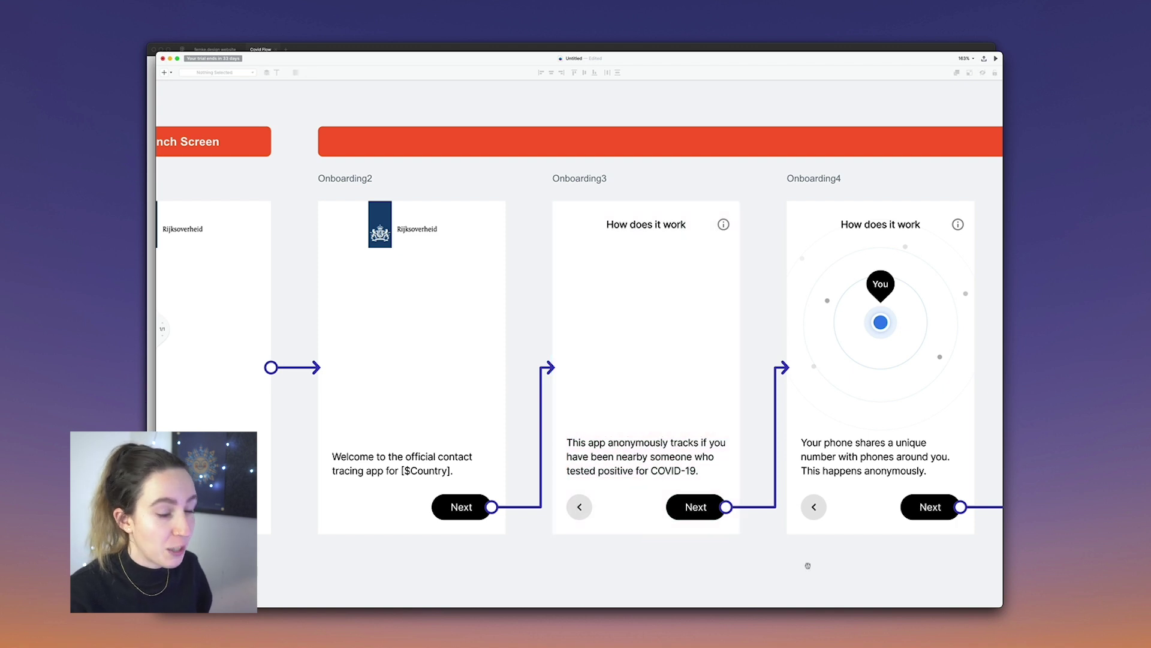
pyautogui.hscroll(2, 754, 568)
pyautogui.scroll(-5, 754, 568)
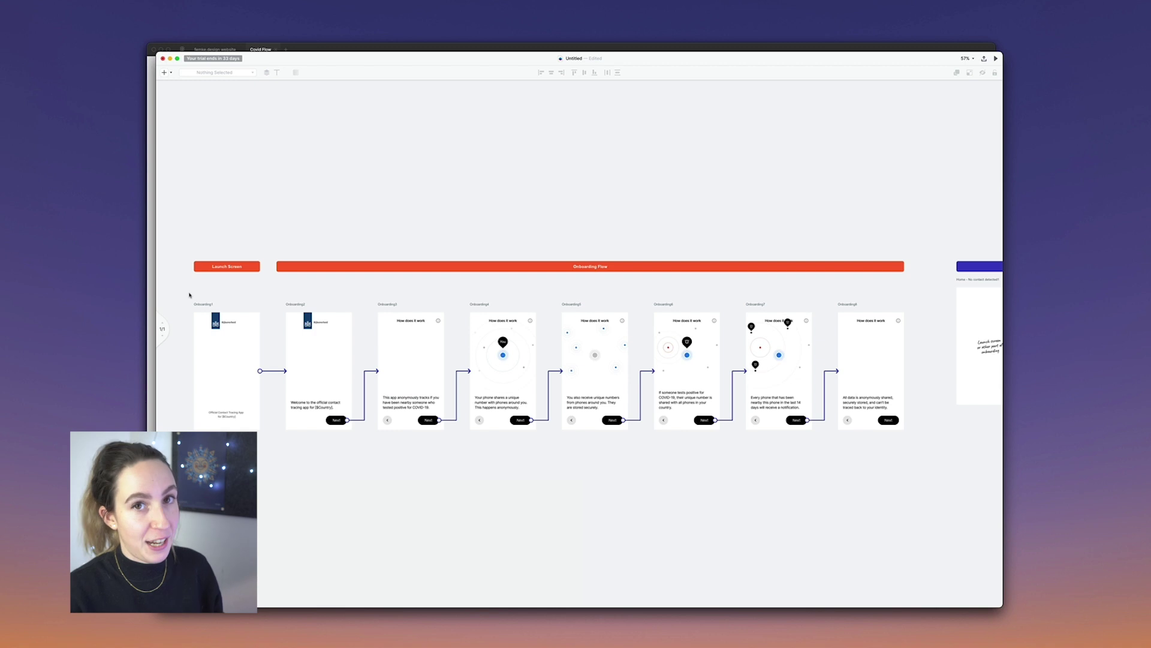
# Step: Give all eight onboarding screens the iPhone SE device with iPhone device frames shown
pyautogui.moveTo(181, 294); pyautogui.dragTo(889, 472)
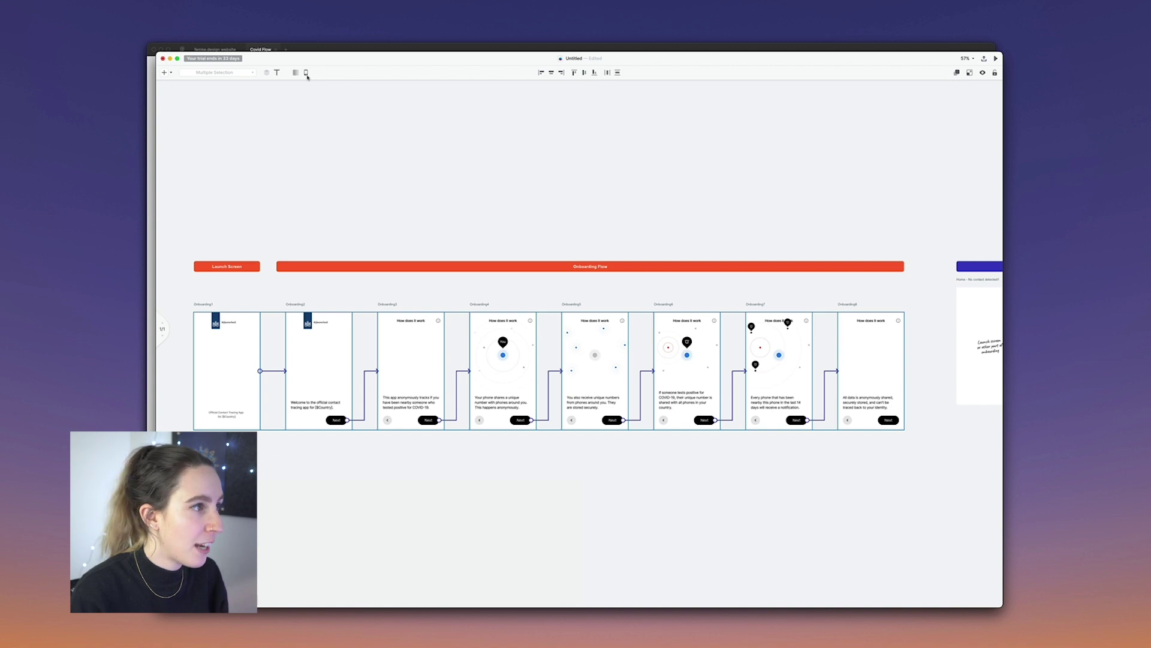
pyautogui.click(306, 73)
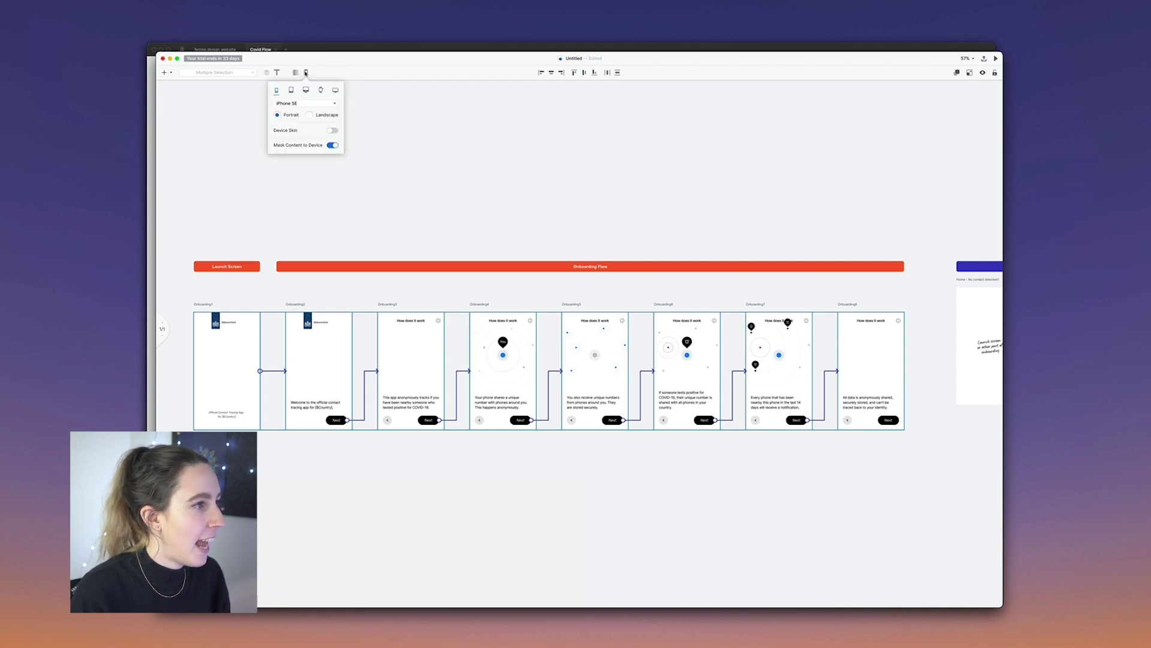
pyautogui.click(307, 103)
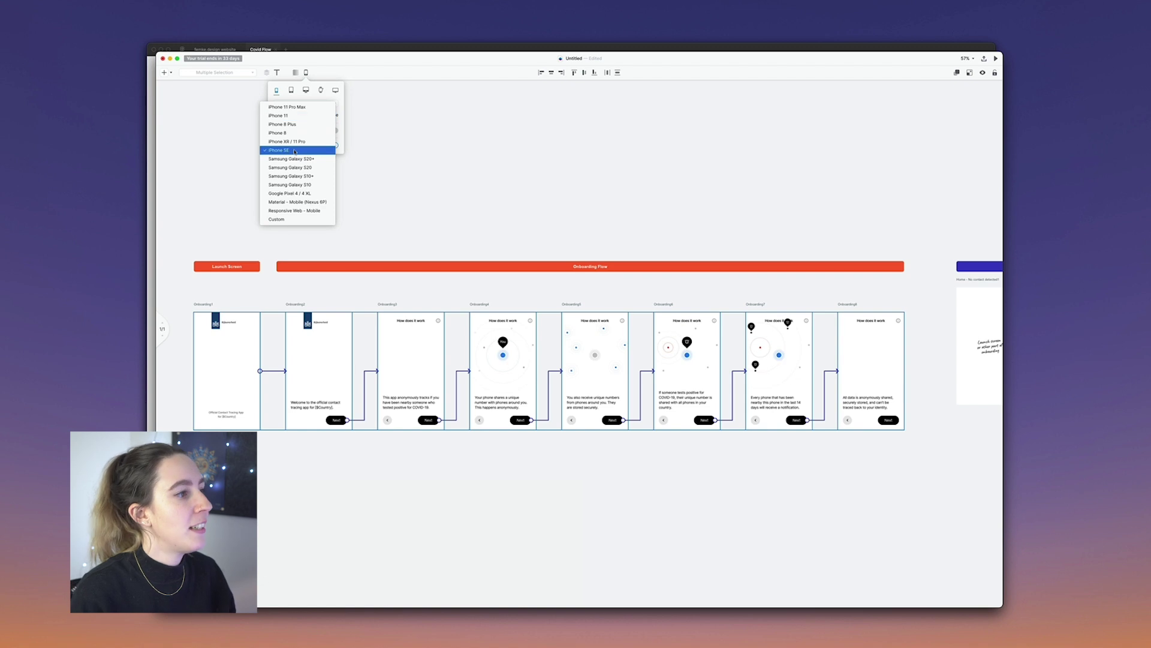
pyautogui.click(294, 151)
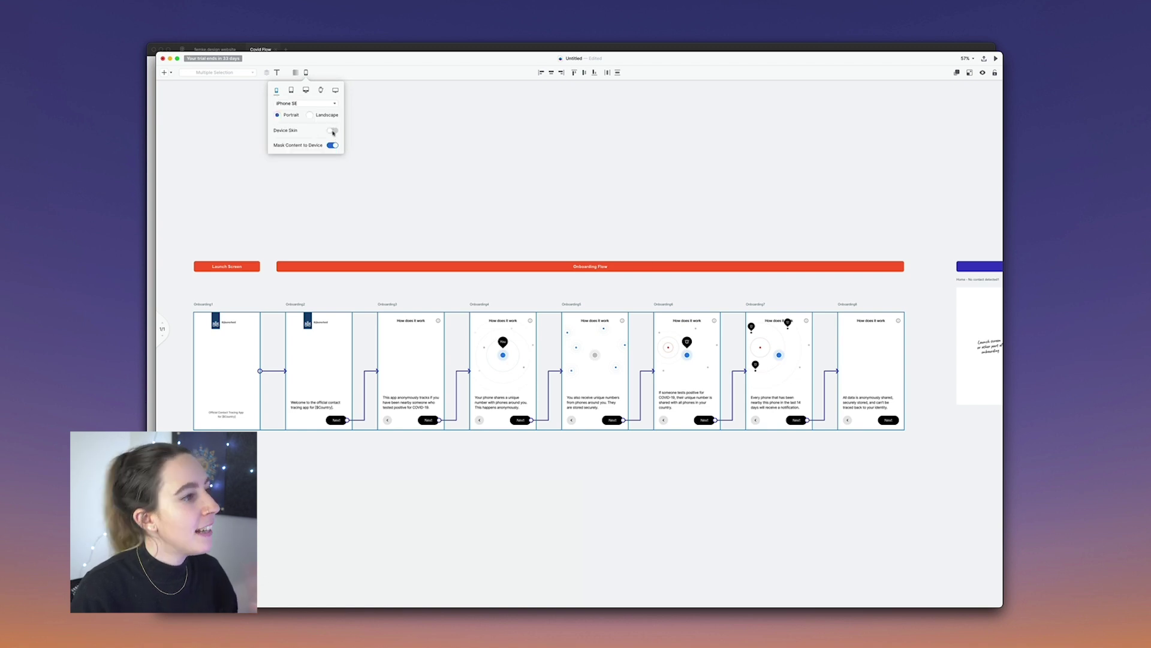
pyautogui.click(333, 131)
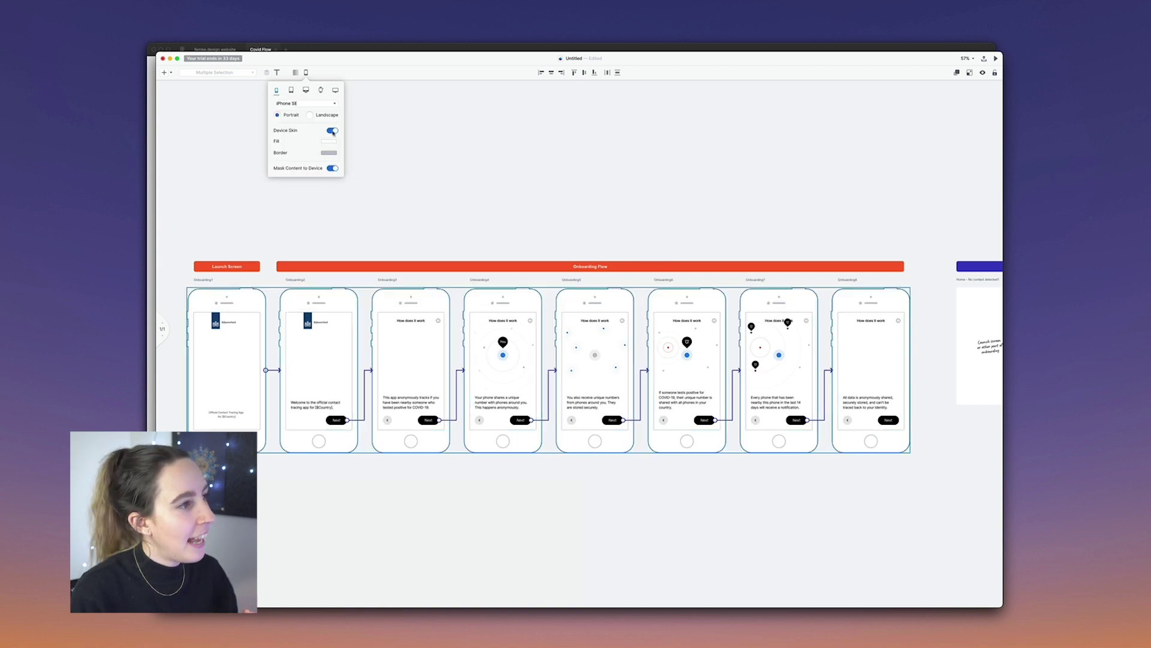
pyautogui.click(737, 523)
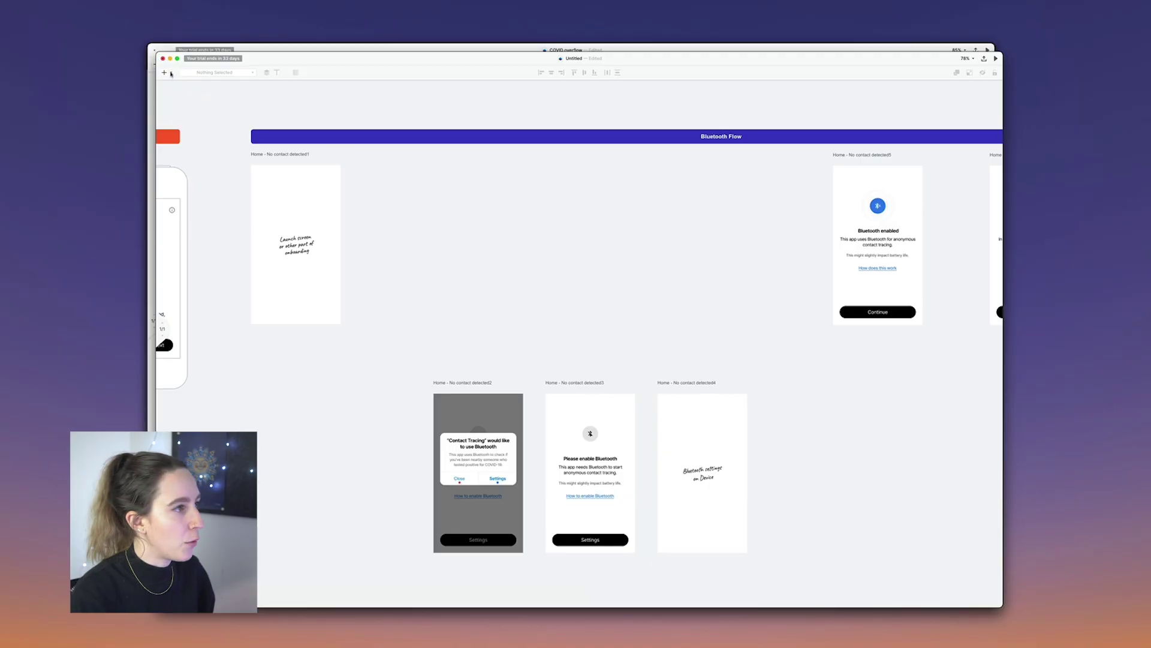
# Step: Draw a diamond right of the first Home screen labelled 'Bluetooth enabled?'
pyautogui.click(166, 72)
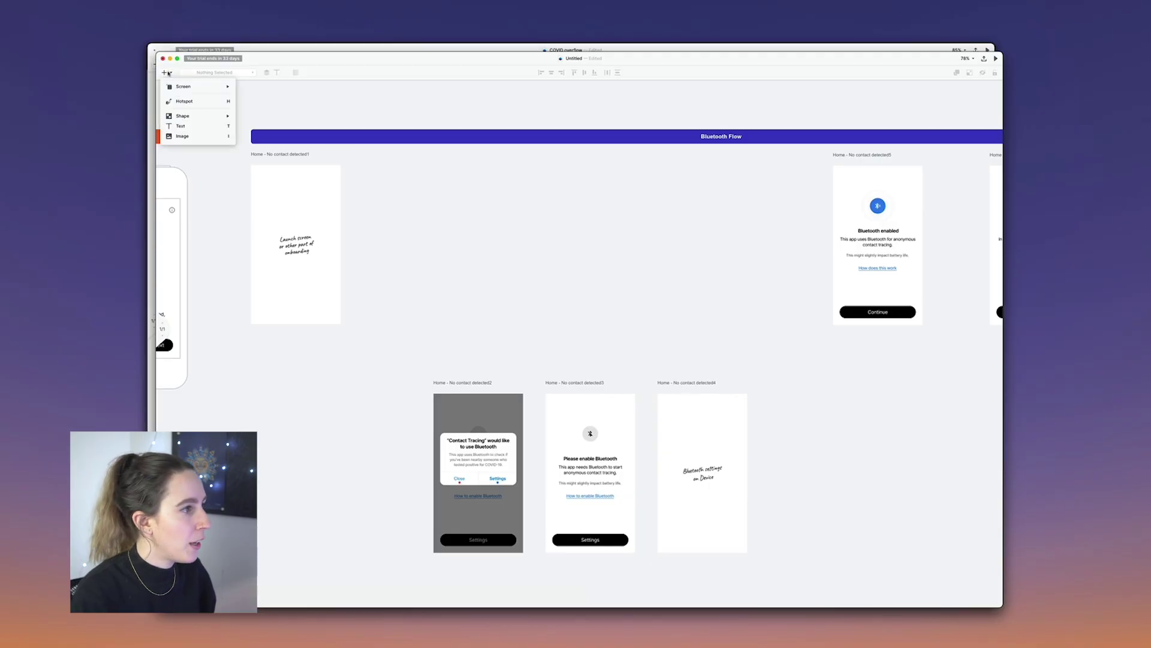
pyautogui.moveTo(198, 115)
pyautogui.click(252, 125)
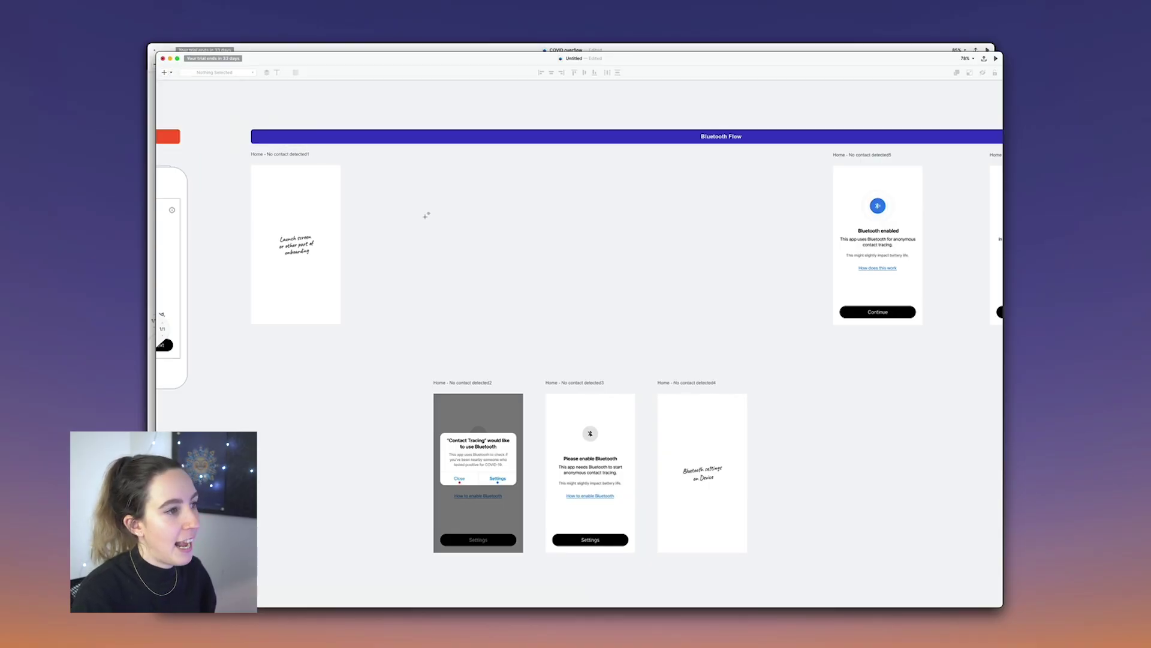
pyautogui.moveTo(426, 216); pyautogui.dragTo(469, 261)
pyautogui.doubleClick(454, 240)
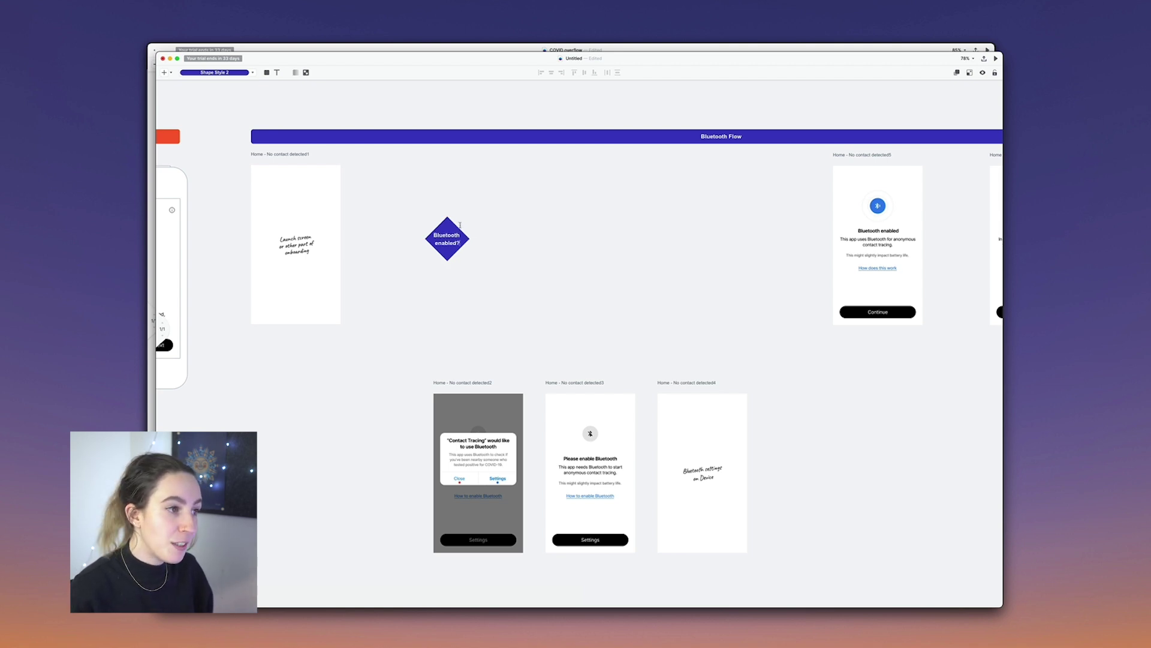
pyautogui.click(384, 198)
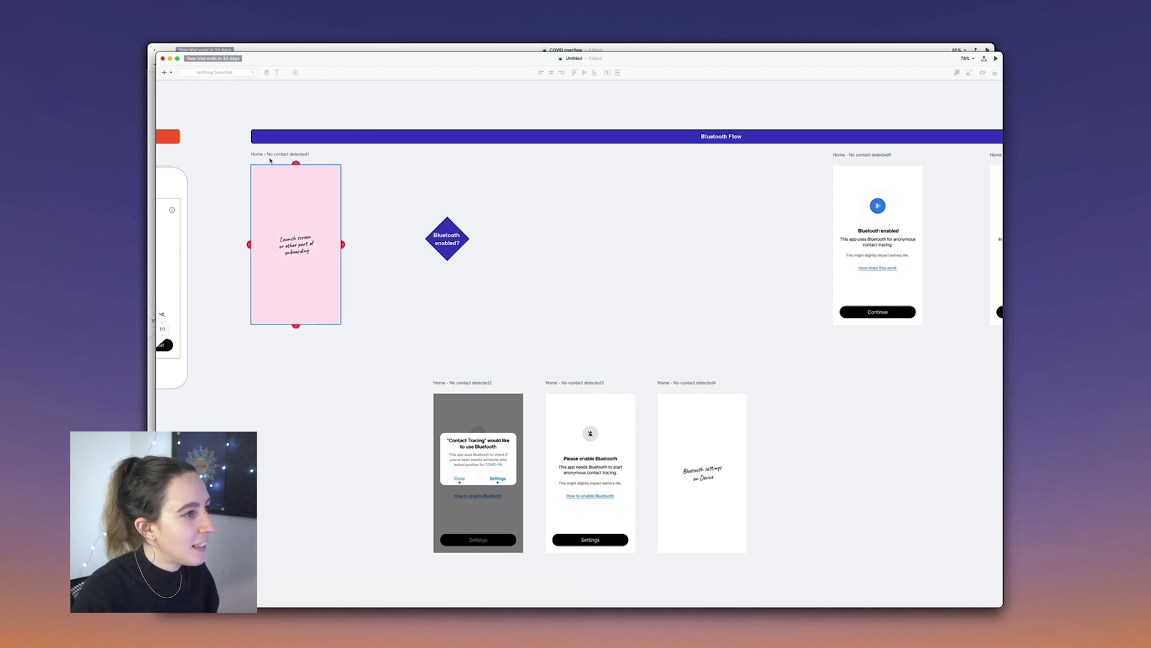
# Step: Connect the first Home screen to the diamond and the diamond to the Bluetooth enabled screen
pyautogui.moveTo(343, 244); pyautogui.dragTo(437, 247)
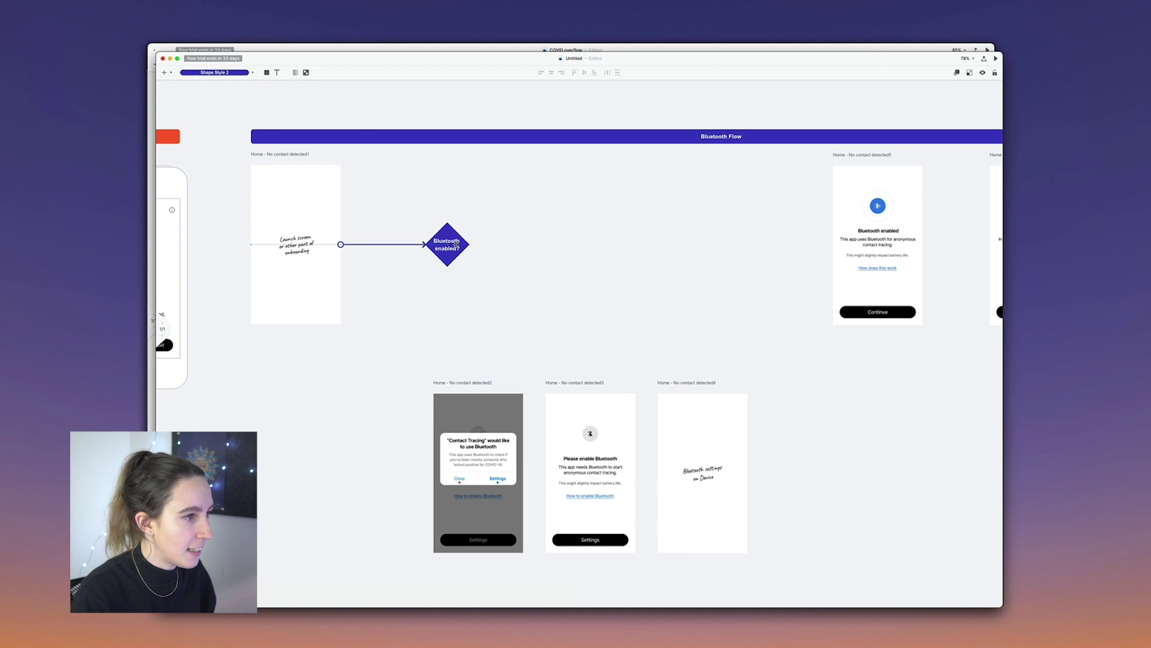
pyautogui.click(507, 259)
pyautogui.click(467, 246)
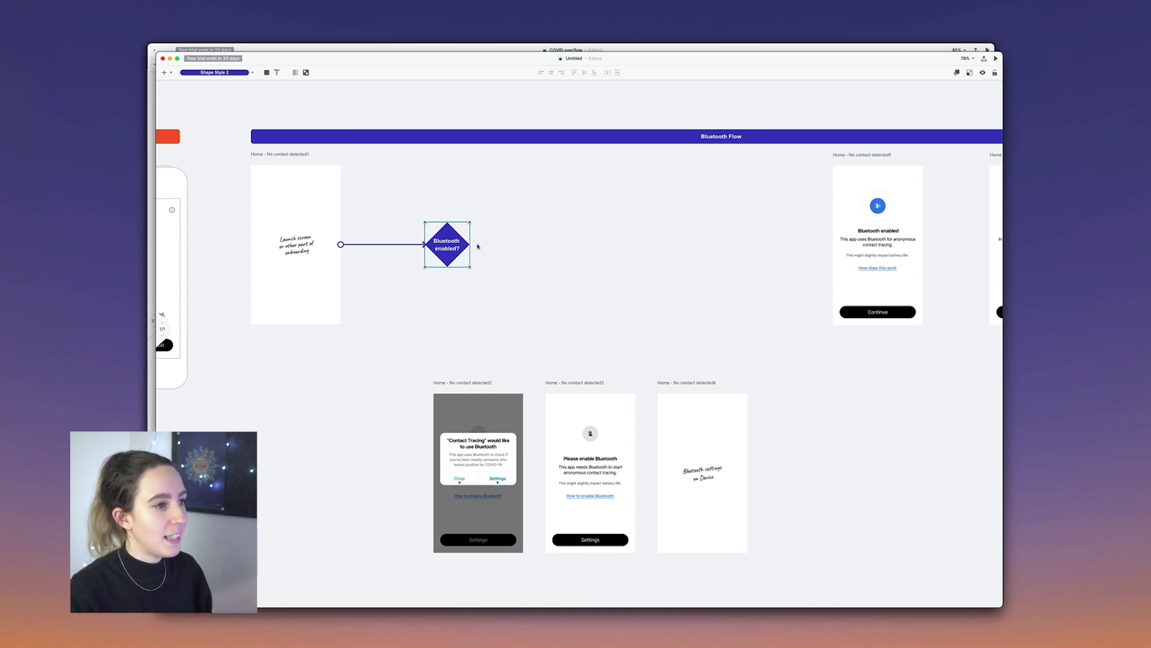
pyautogui.moveTo(470, 245); pyautogui.dragTo(772, 249)
pyautogui.moveTo(829, 247); pyautogui.dragTo(831, 245)
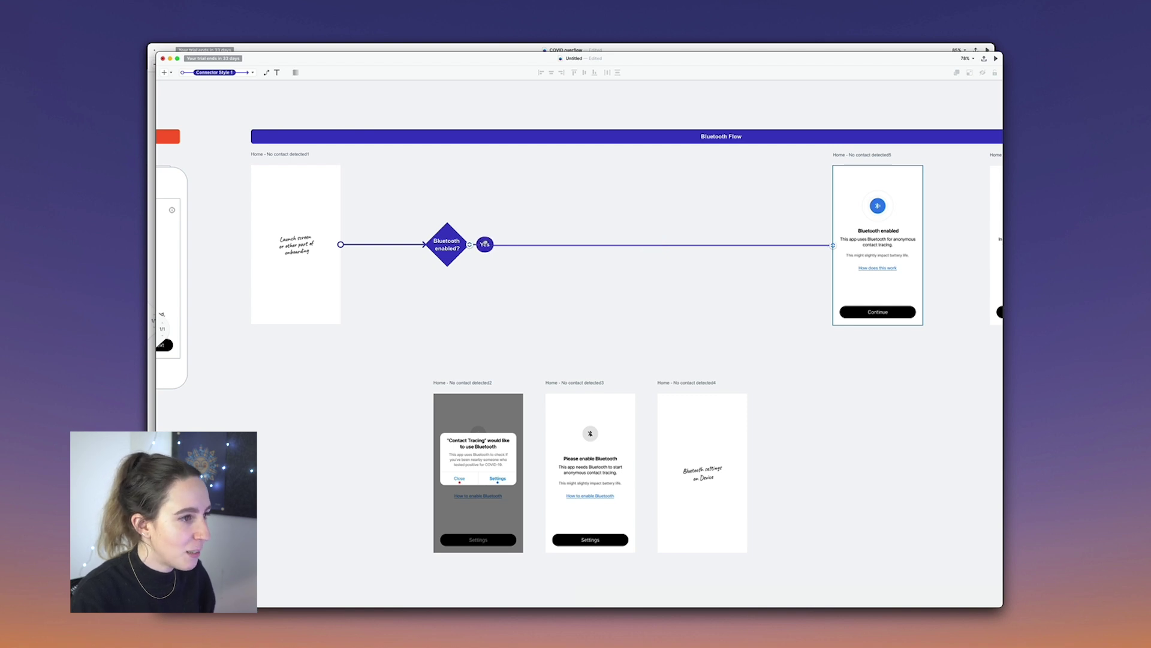
# Step: Deselect the diamond's branch connectors and bring up the connector style list
pyautogui.click(473, 261)
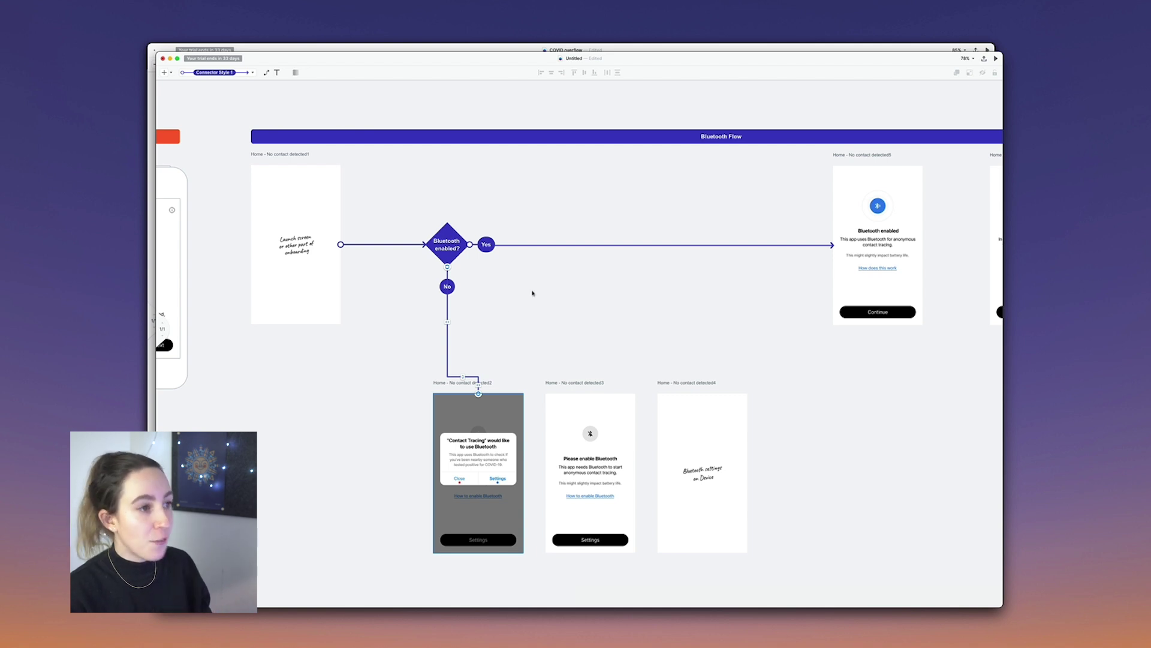
pyautogui.click(463, 315)
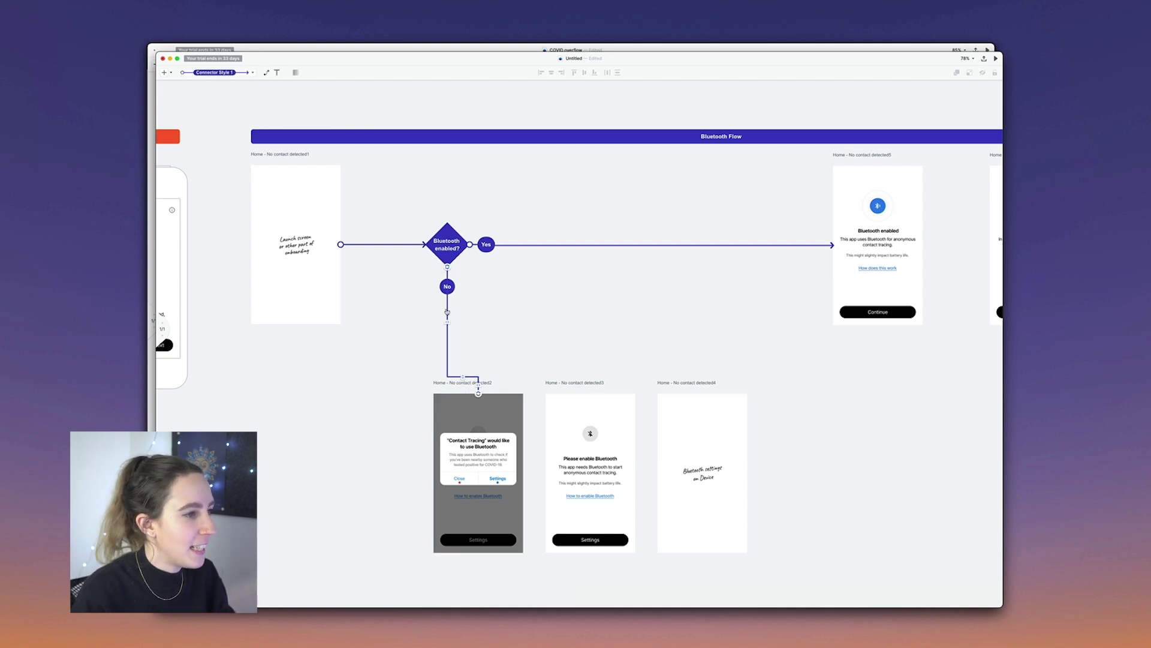
pyautogui.click(254, 73)
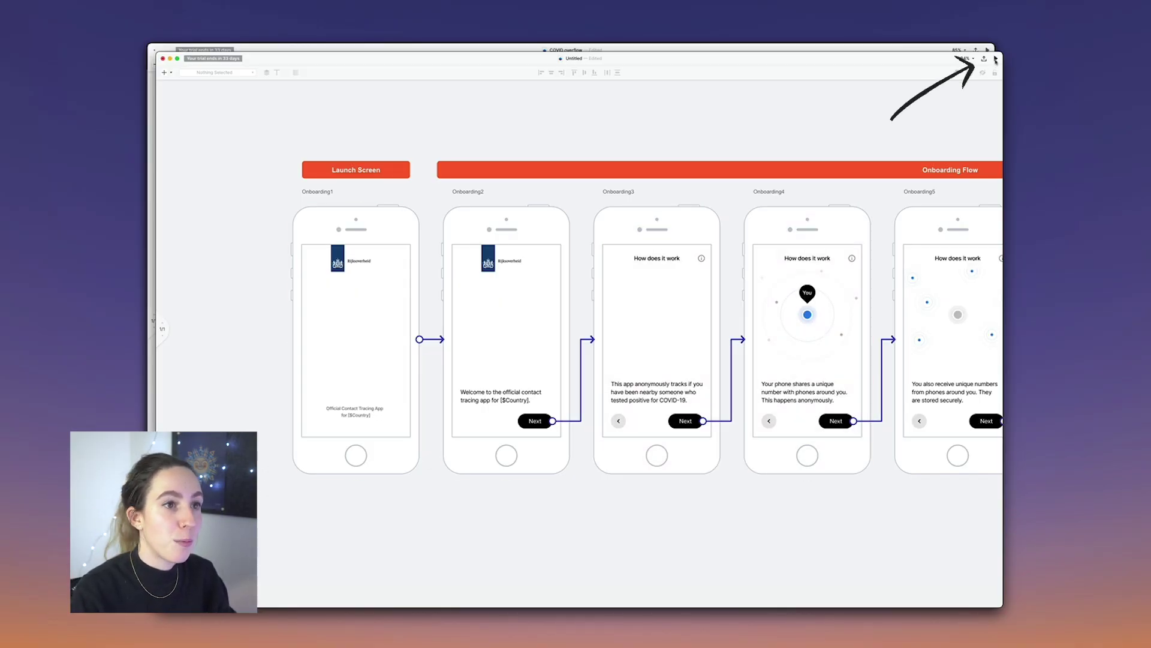
pyautogui.click(996, 59)
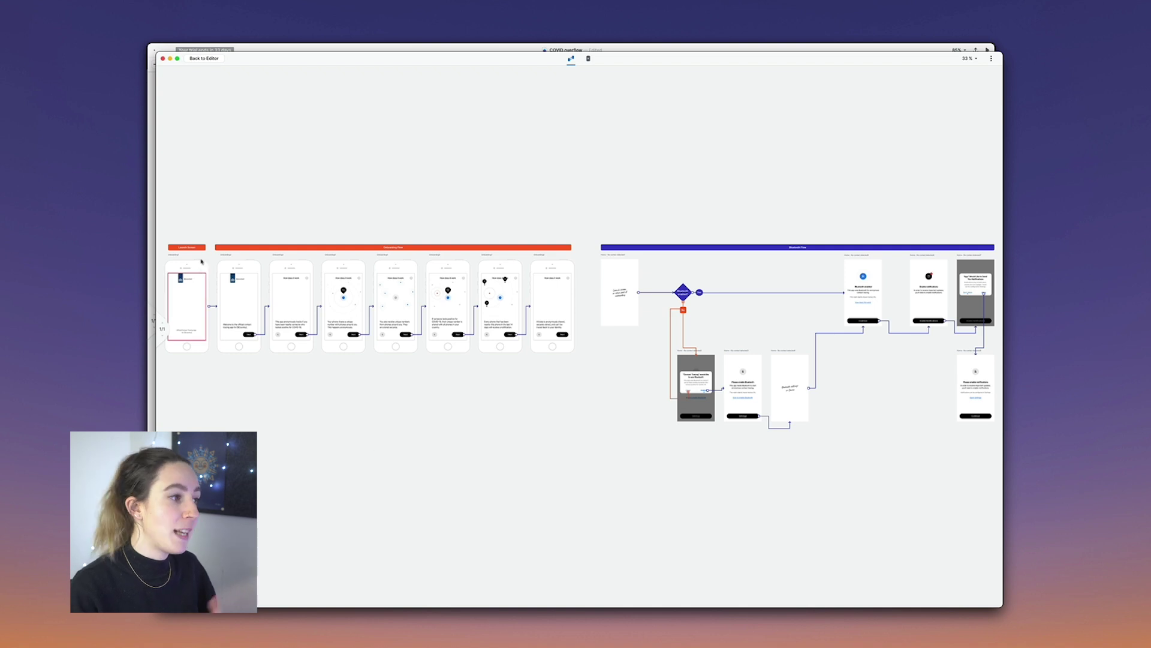
pyautogui.hscroll(-10, 177, 256)
pyautogui.scroll(3, 585, 326)
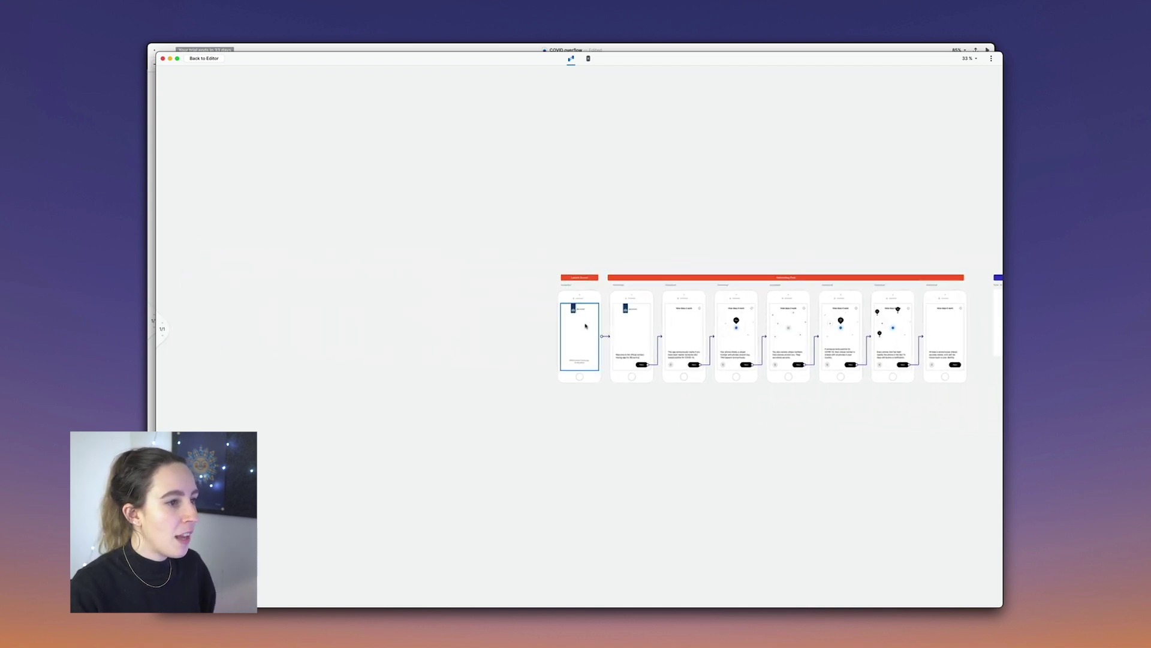
pyautogui.scroll(5, 586, 326)
pyautogui.scroll(2, 509, 337)
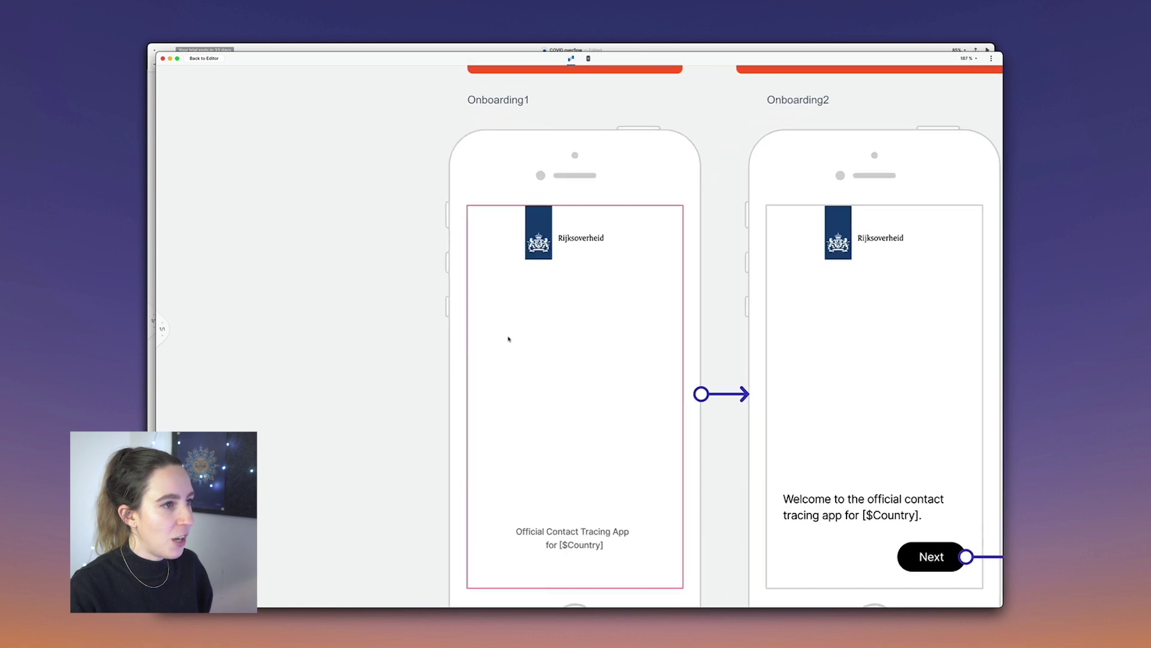
pyautogui.scroll(-1, 417, 369)
pyautogui.hscroll(3, 417, 368)
pyautogui.scroll(-2, 417, 369)
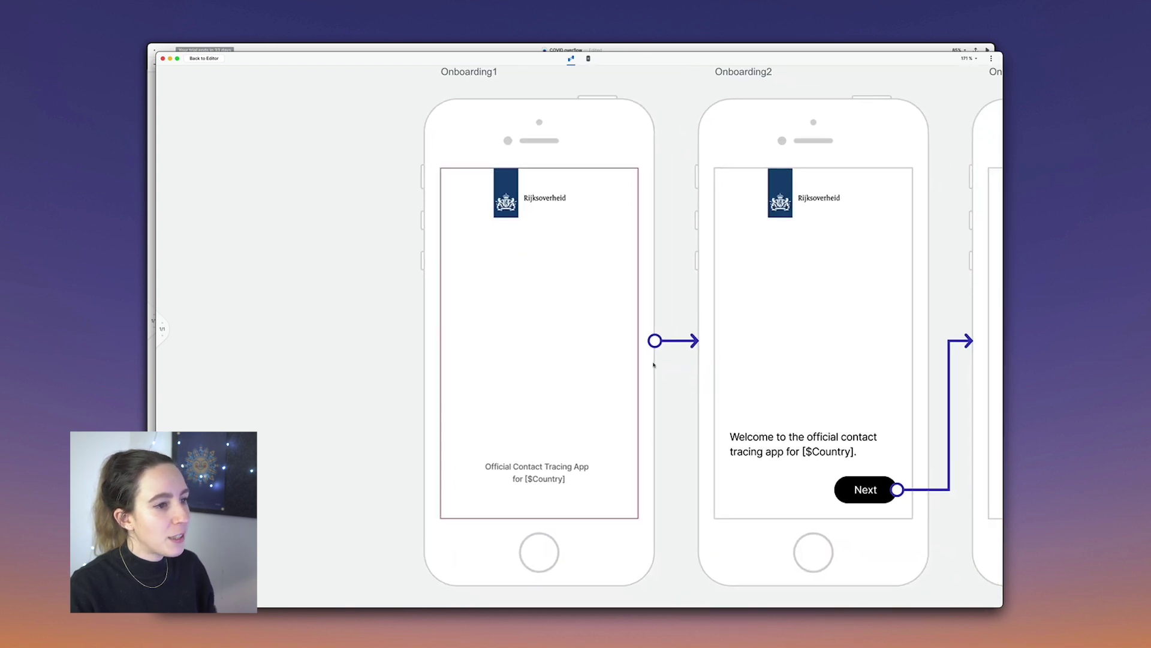
pyautogui.hscroll(5, 673, 344)
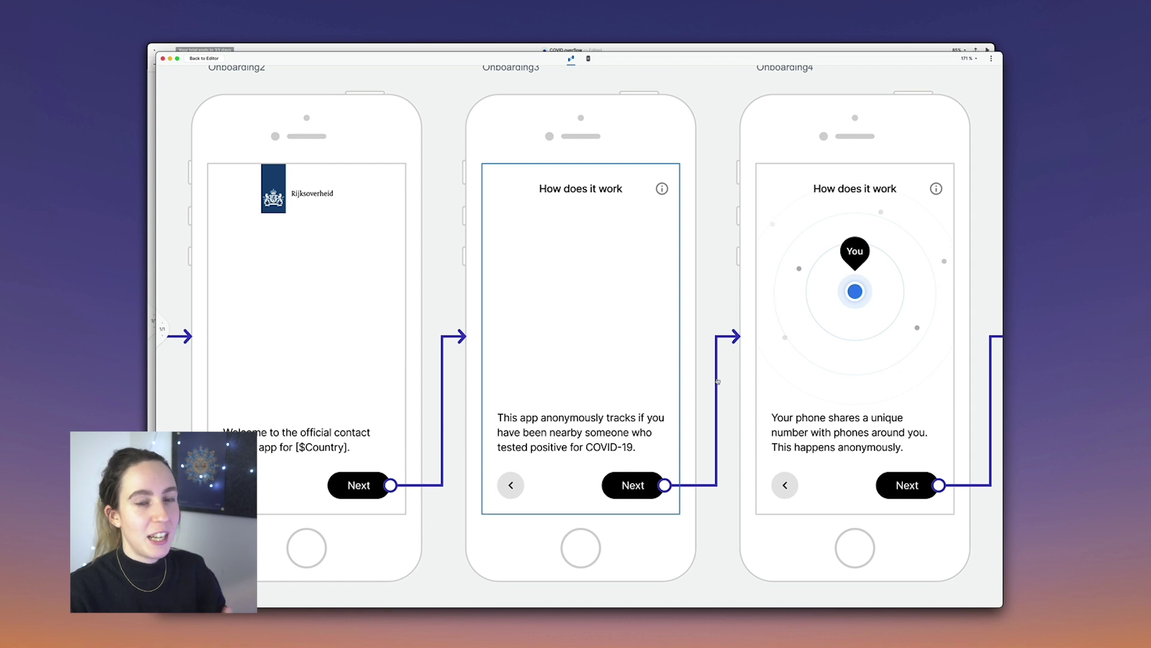
pyautogui.hscroll(6, 717, 381)
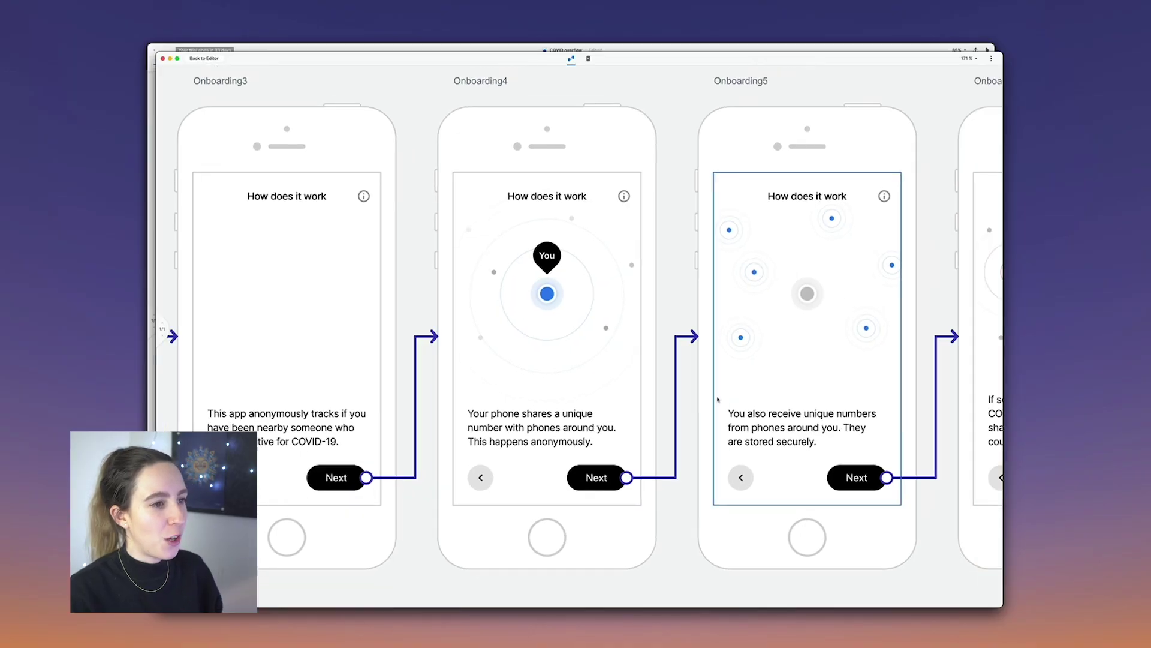
pyautogui.hscroll(5, 718, 398)
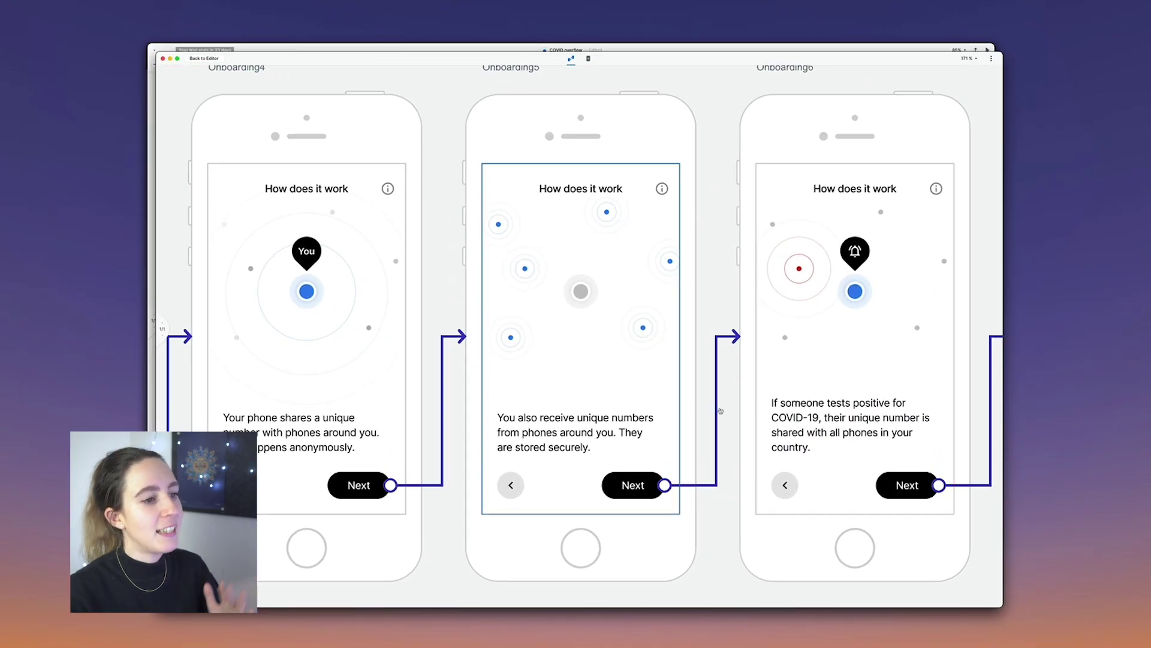
pyautogui.hscroll(5, 716, 413)
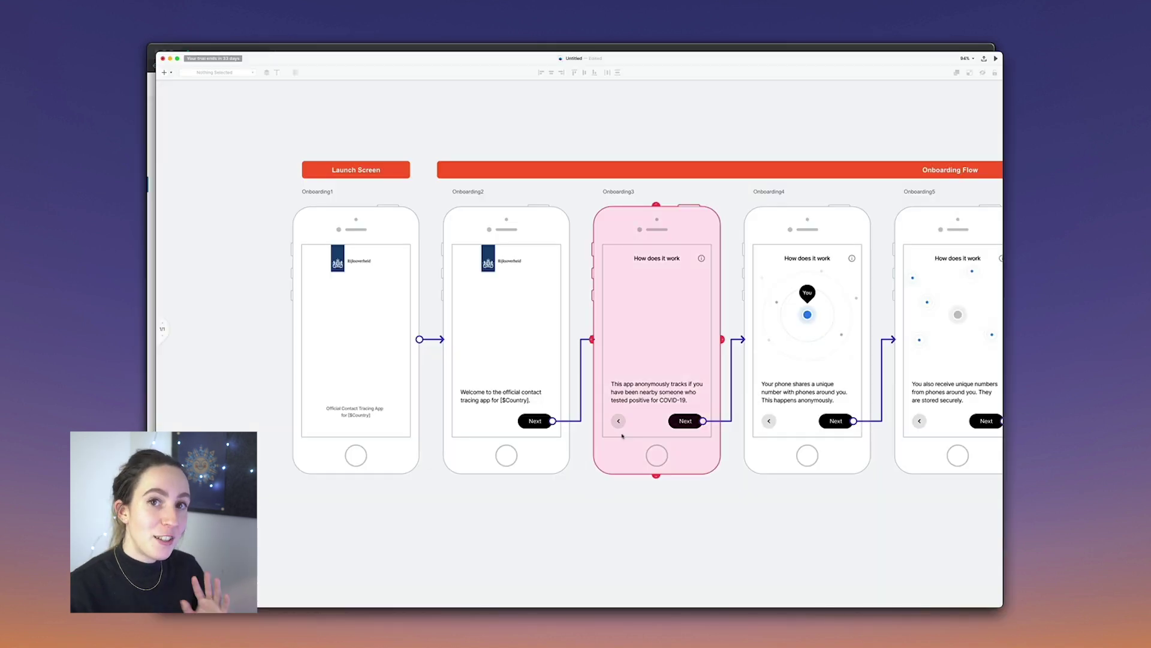
# Step: Present the flow from the first Home board through the No, Yes and Continue paths
pyautogui.hscroll(15, 722, 263)
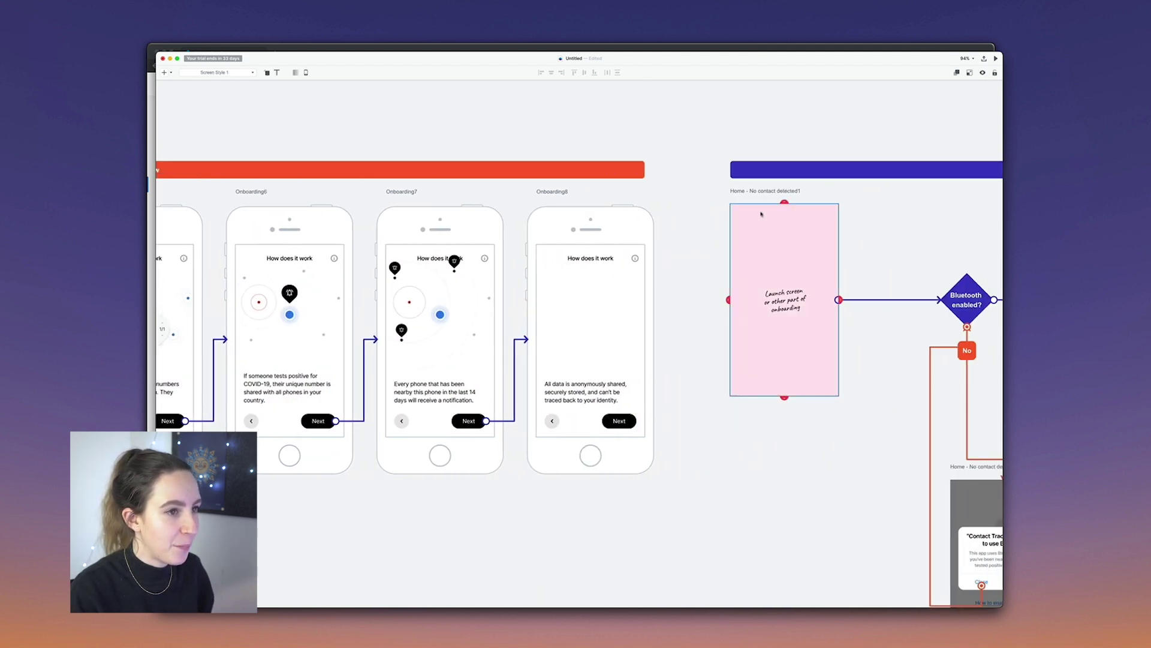
pyautogui.doubleClick(761, 214)
pyautogui.press('Right')
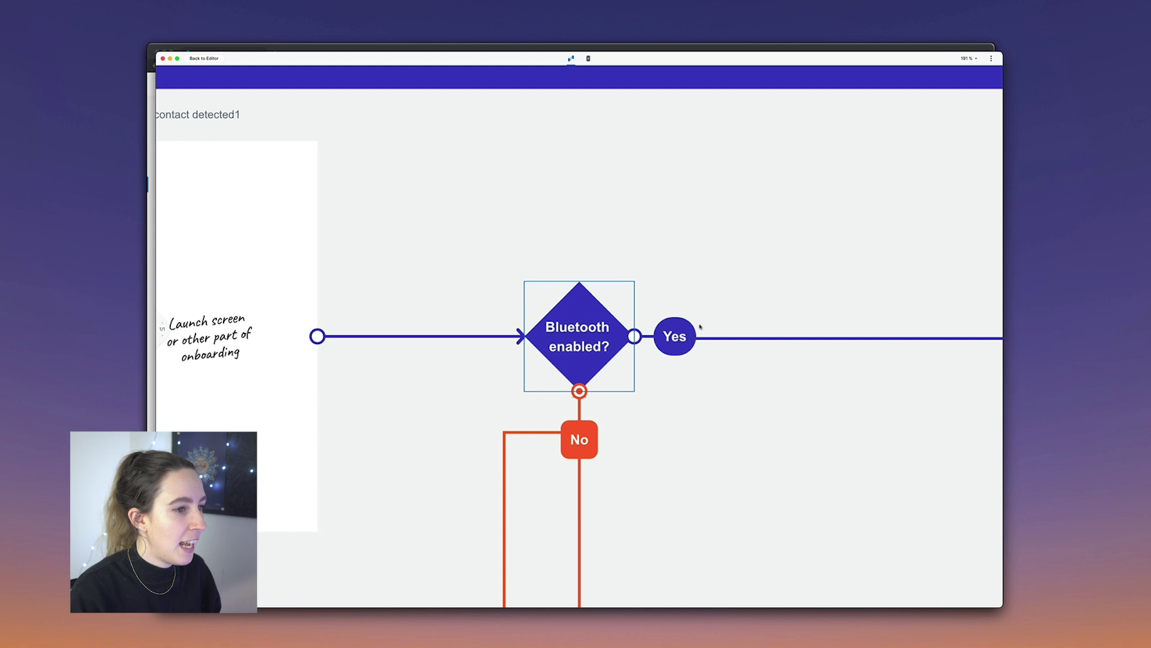
pyautogui.click(580, 475)
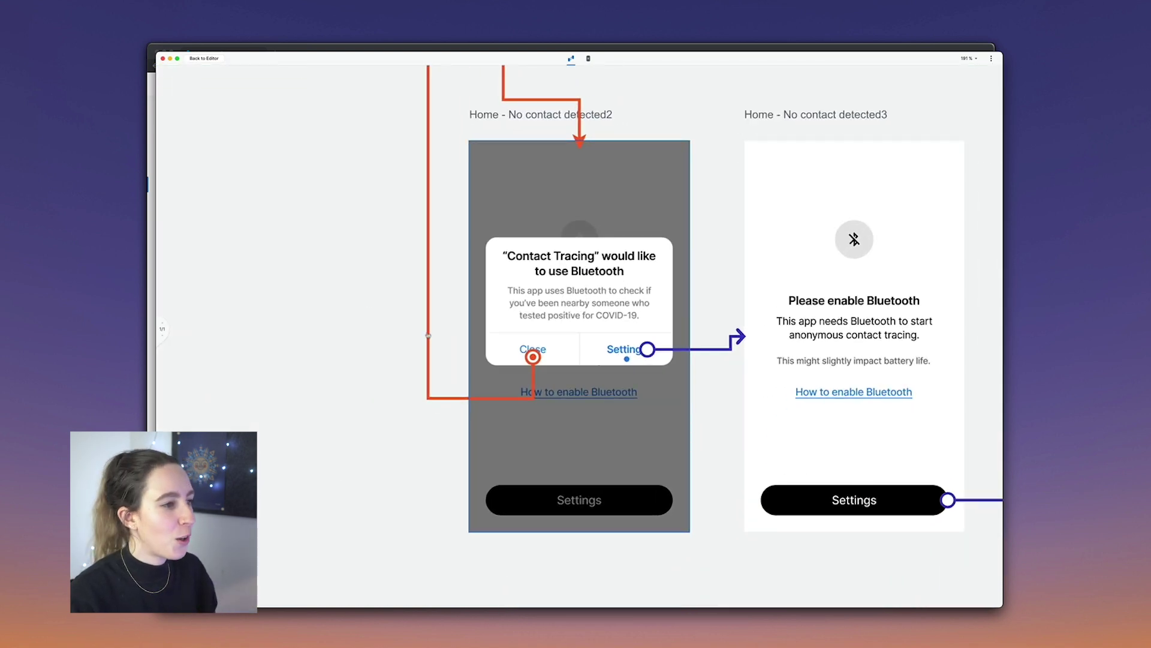
pyautogui.press('Left')
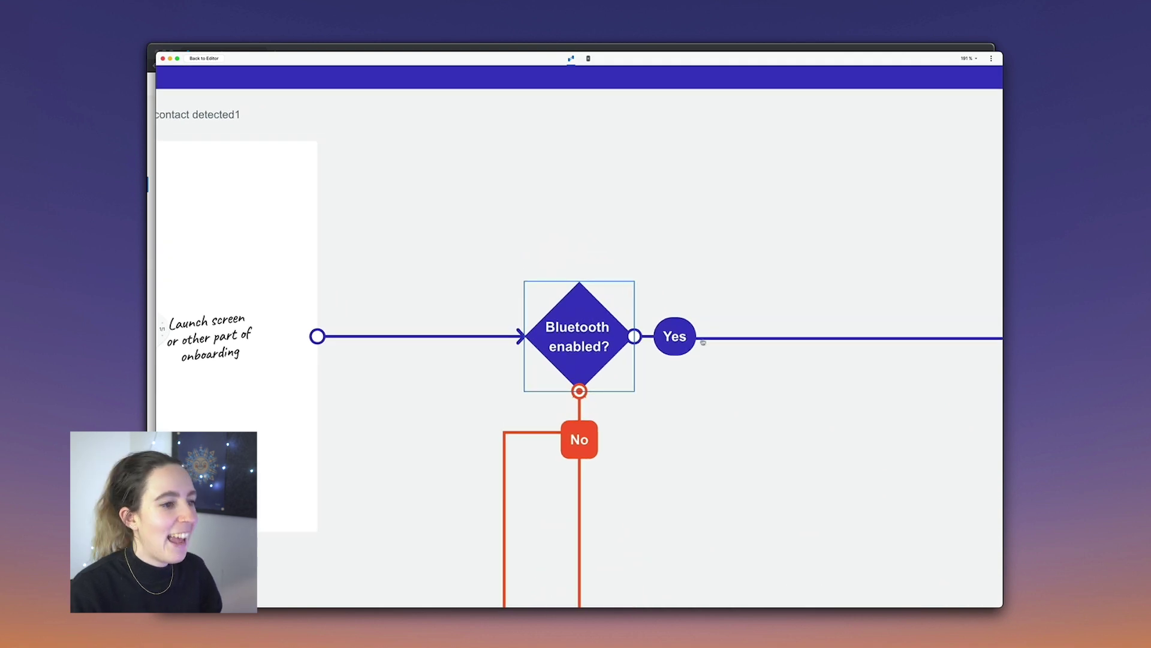
pyautogui.click(705, 339)
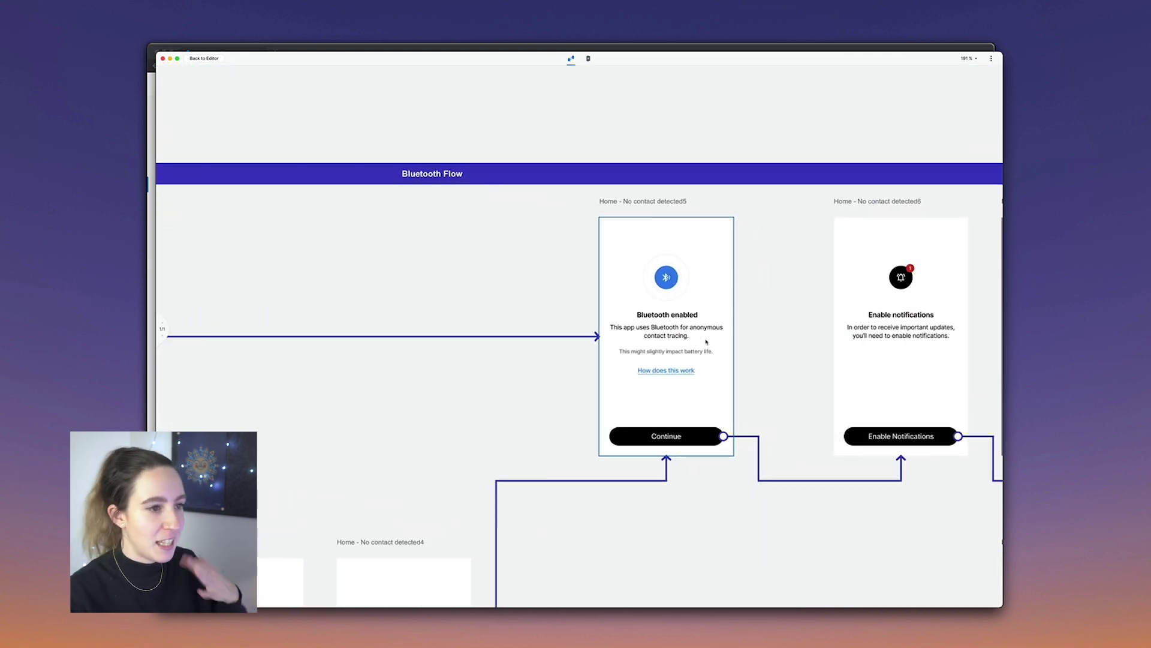
pyautogui.click(713, 502)
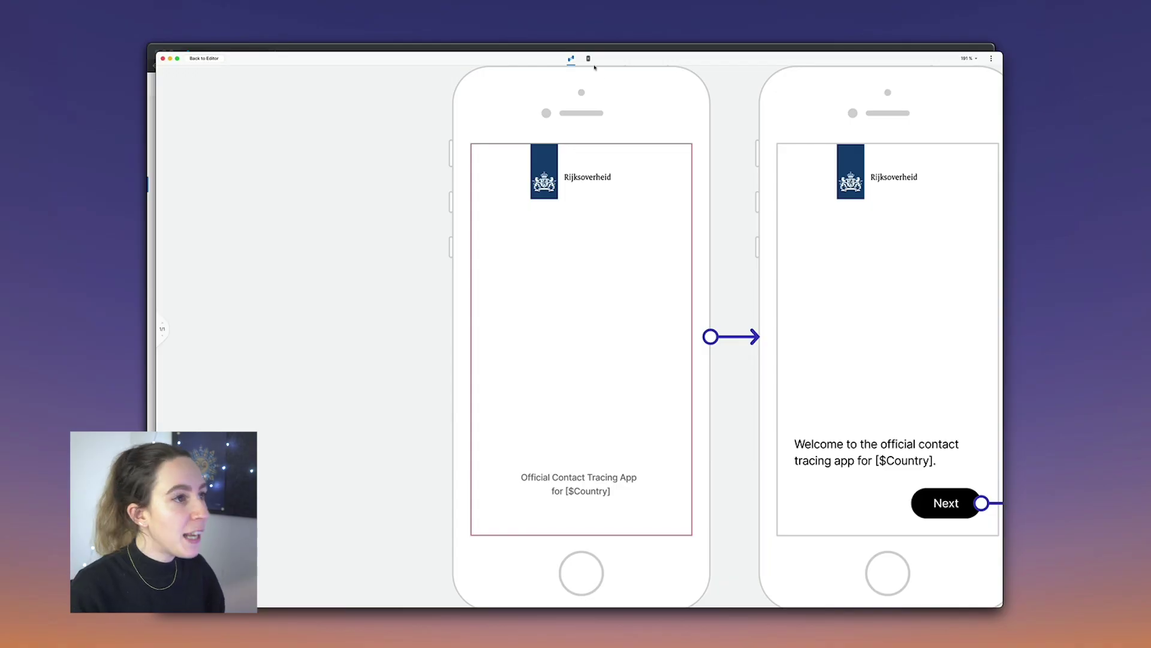
# Step: Play the flow in device preview and advance through onboarding to the third 'How does it work' screen
pyautogui.click(588, 58)
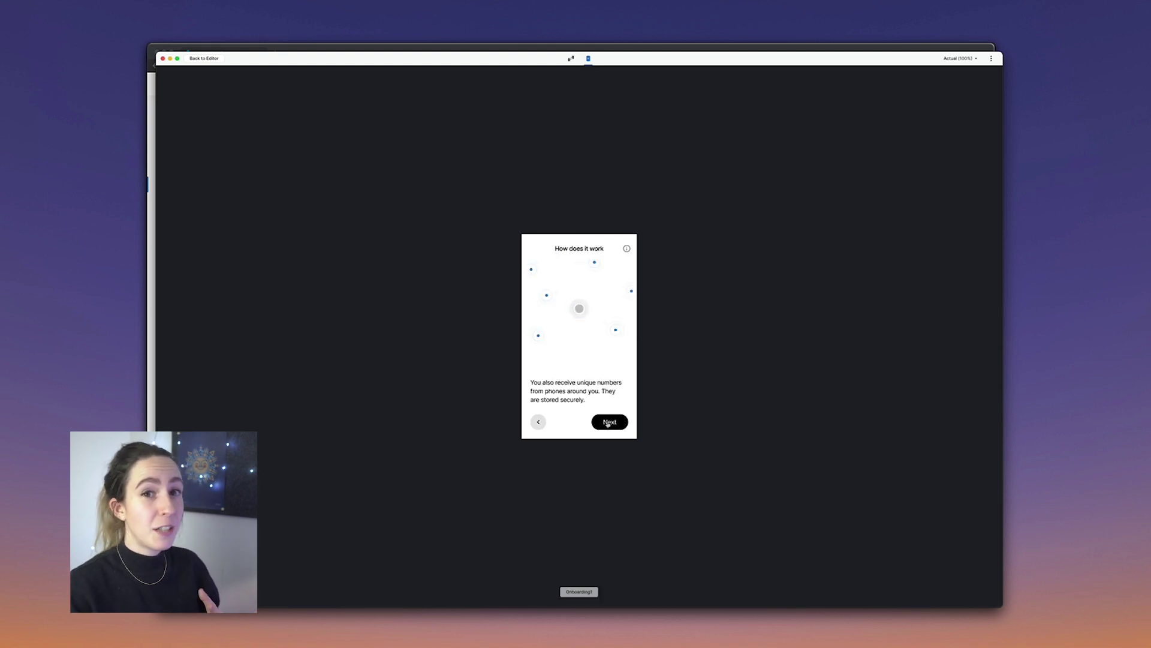
pyautogui.click(610, 421)
pyautogui.click(609, 421)
pyautogui.click(609, 422)
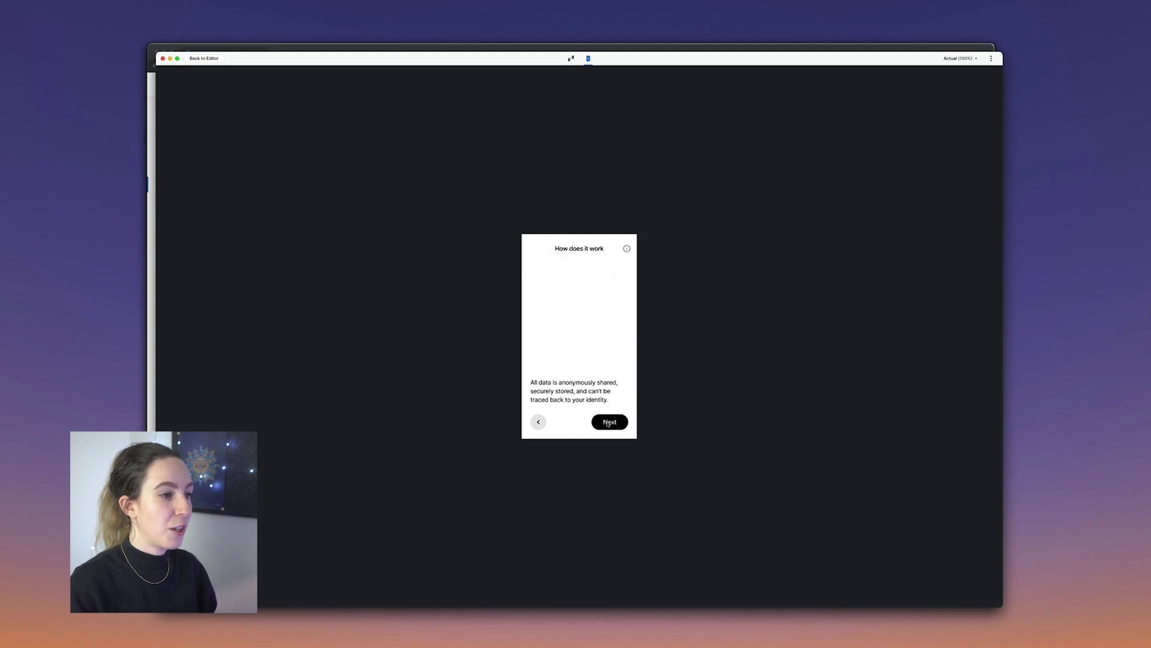